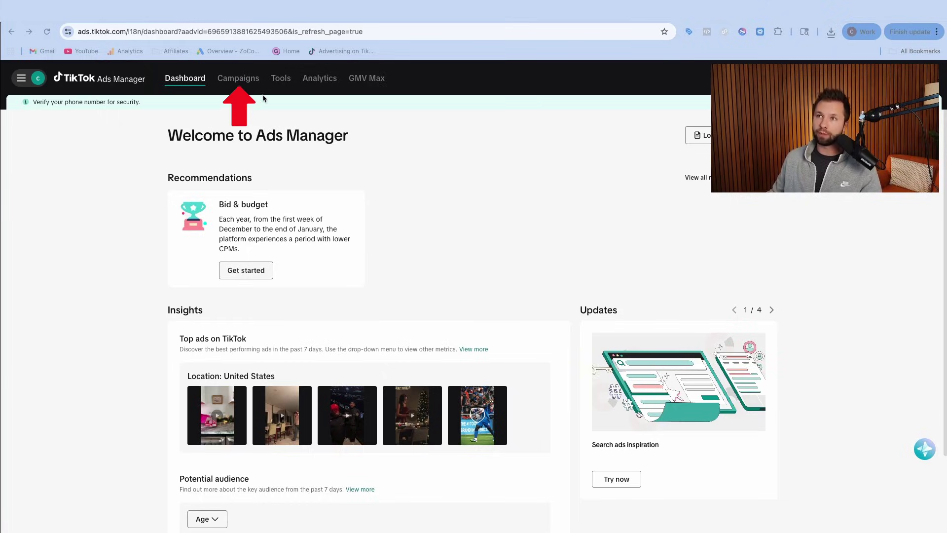
# - Start a new campaign with Traffic as the advertising objective
pyautogui.click(236, 78)
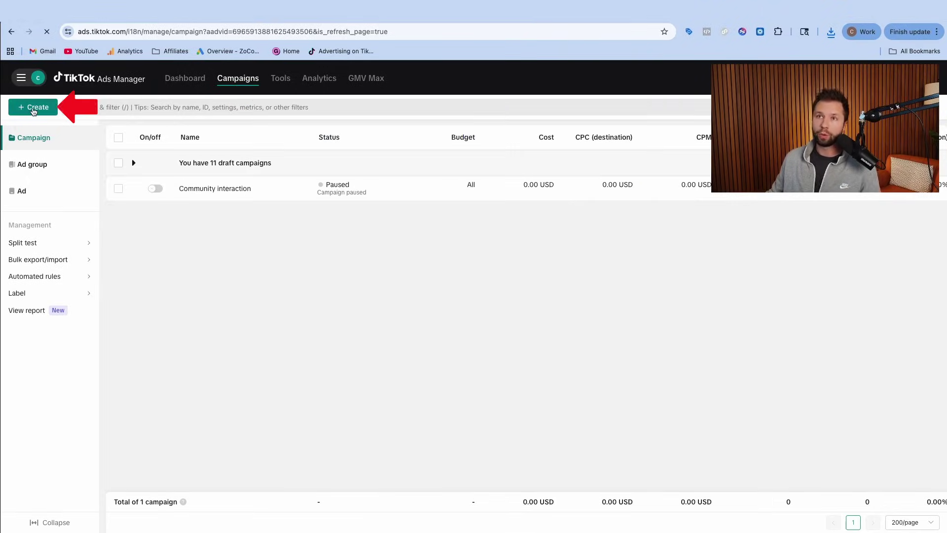
pyautogui.click(33, 110)
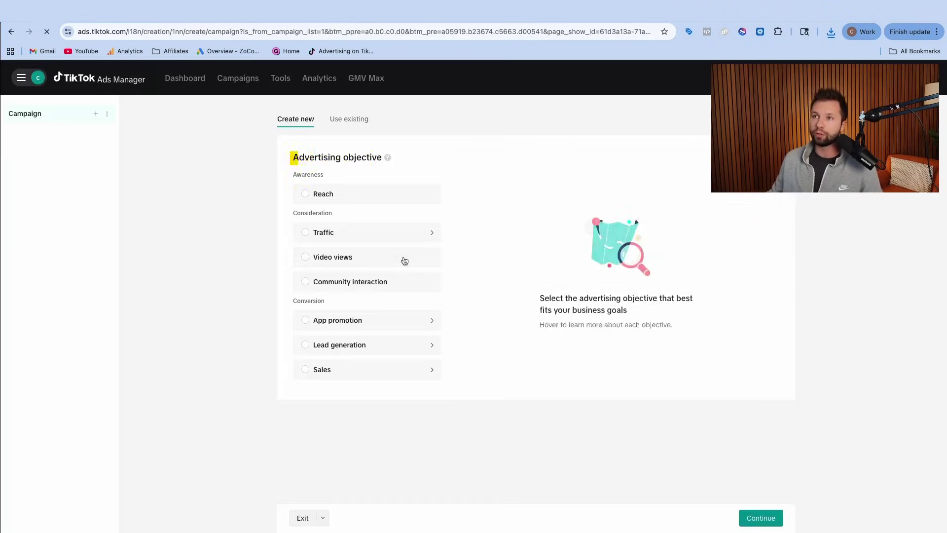
pyautogui.moveTo(397, 261)
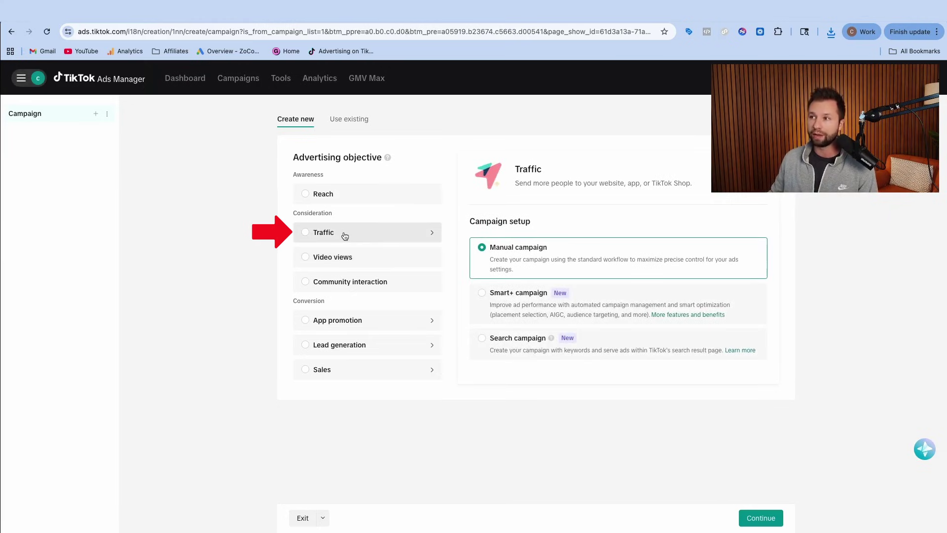
pyautogui.click(345, 236)
# - Name the campaign 'Prospecting - Traffic', leave special ad categories empty, and continue to ad group setup
pyautogui.scroll(-3, 531, 224)
pyautogui.scroll(1, 508, 193)
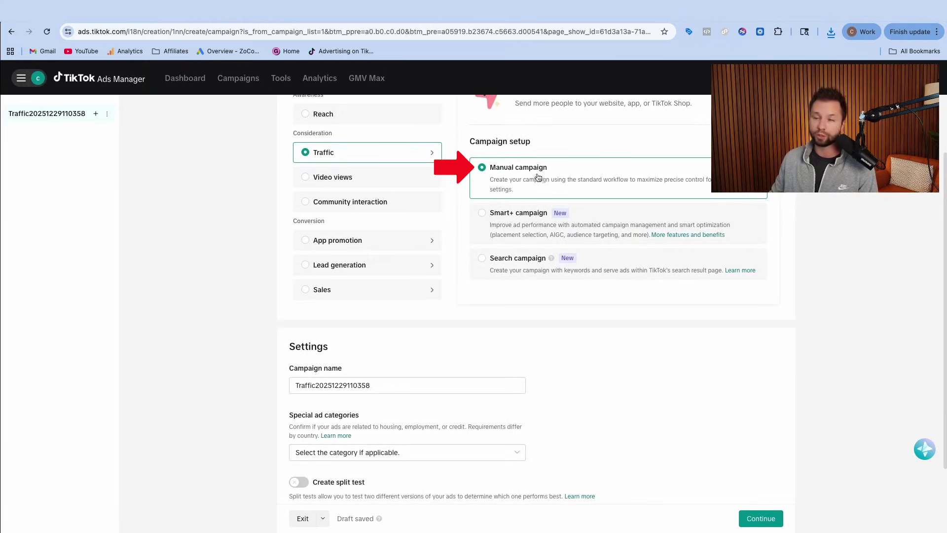
pyautogui.scroll(-2, 510, 193)
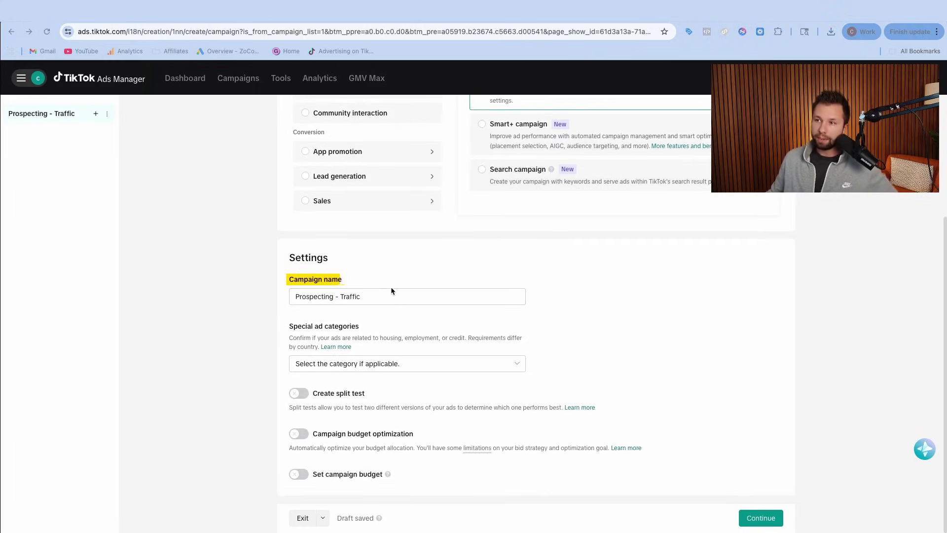
pyautogui.click(379, 293)
pyautogui.moveTo(378, 293); pyautogui.dragTo(359, 295)
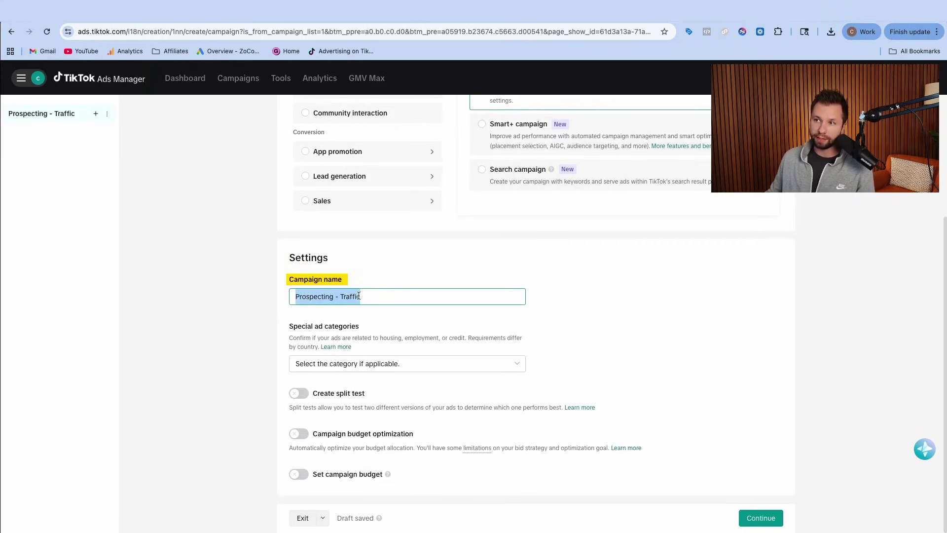
pyautogui.click(451, 341)
pyautogui.click(405, 365)
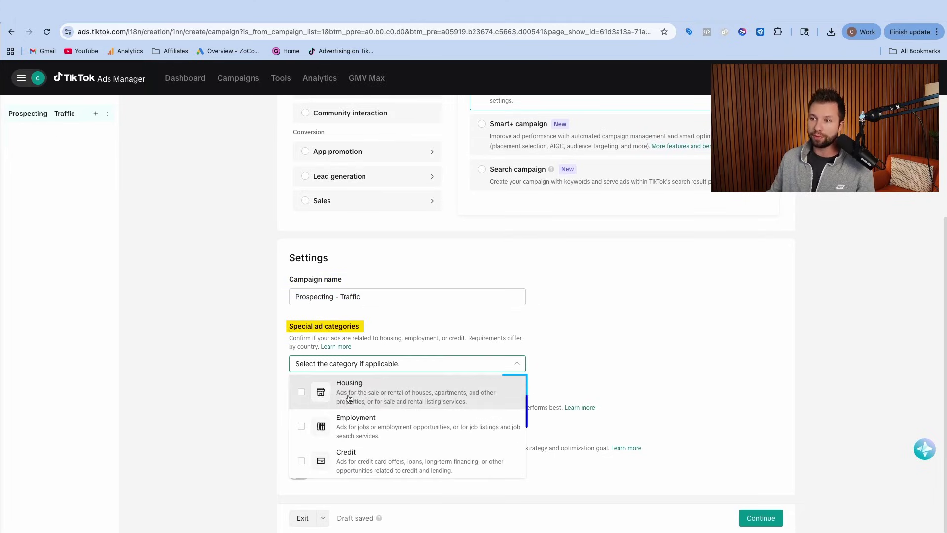
pyautogui.click(606, 344)
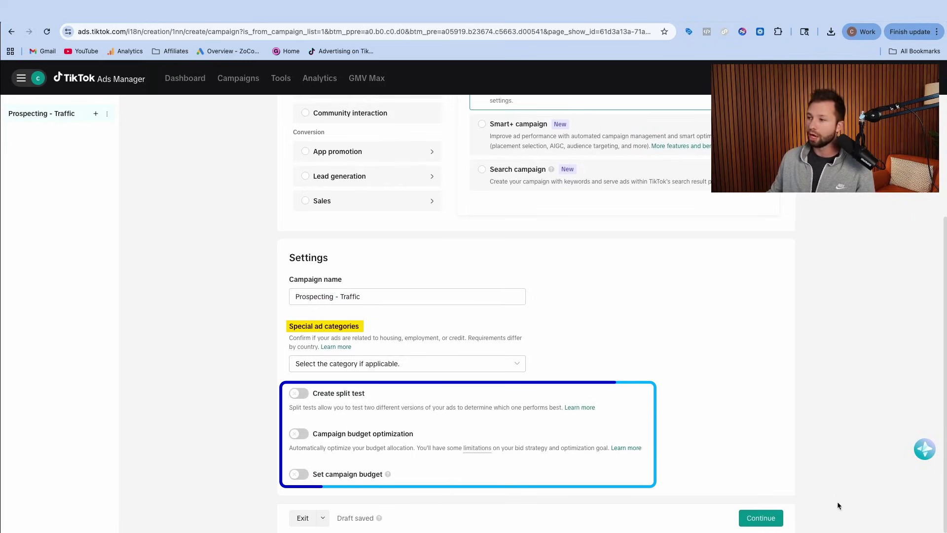
pyautogui.click(760, 517)
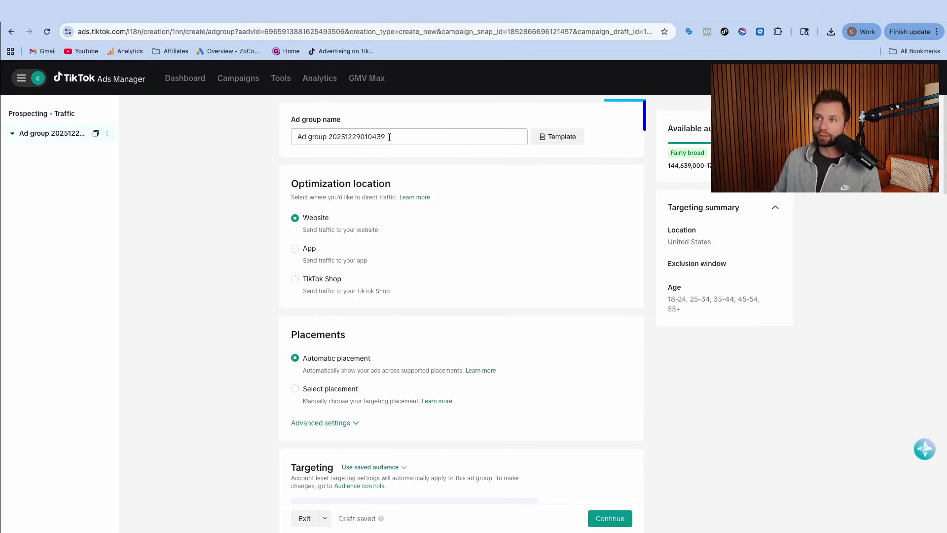
# - Switch to manual placements, excluding Pangle and Global App Bundle so ads run on TikTok only
pyautogui.moveTo(387, 136); pyautogui.dragTo(286, 139)
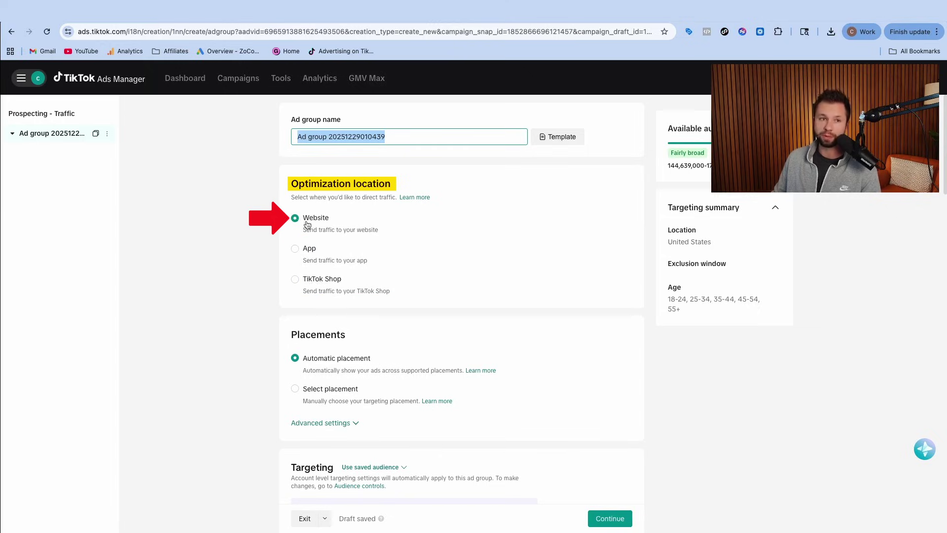
pyautogui.scroll(-2, 373, 238)
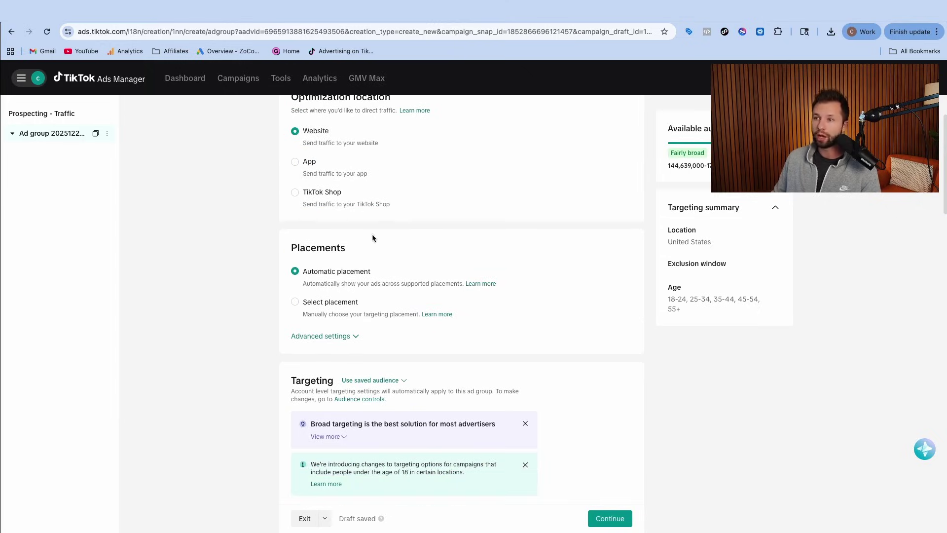
pyautogui.click(334, 311)
pyautogui.scroll(-1, 334, 313)
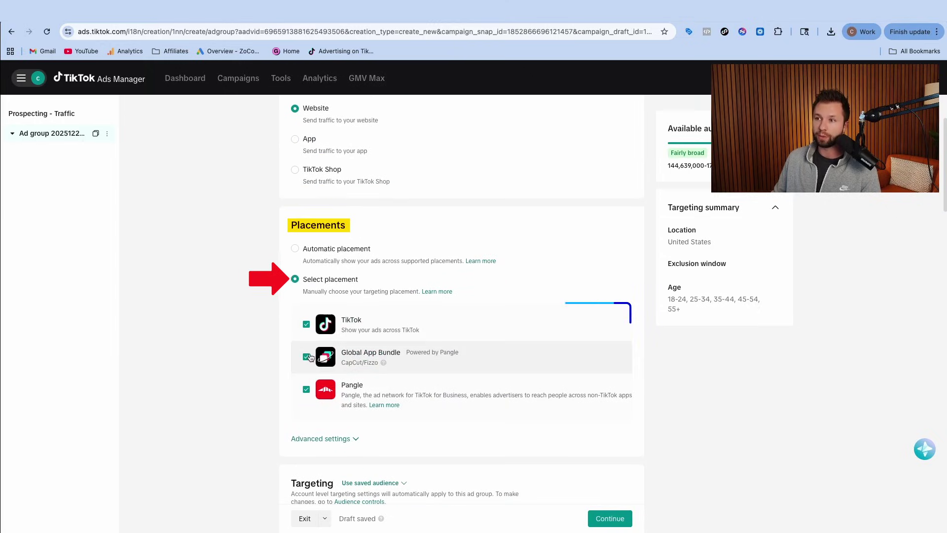
pyautogui.click(306, 391)
pyautogui.scroll(-1, 345, 375)
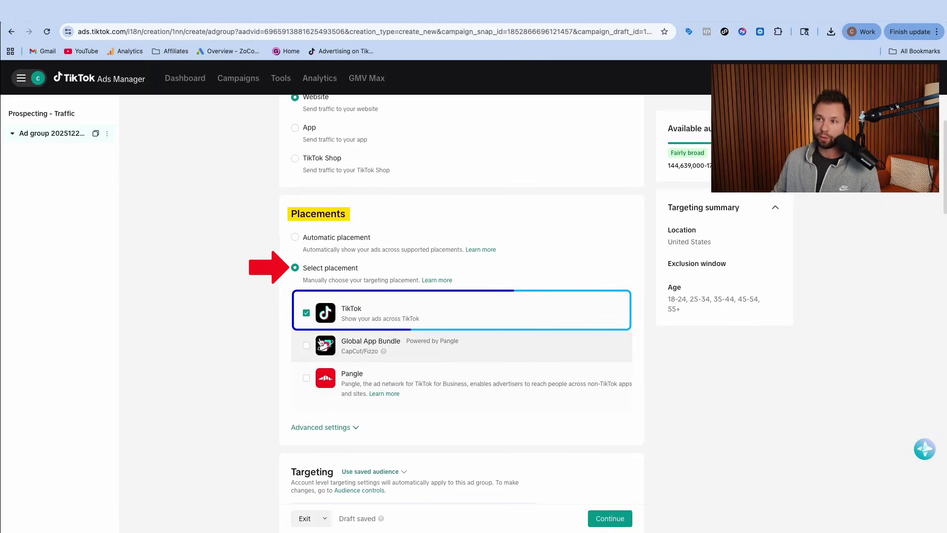
pyautogui.scroll(-1, 345, 320)
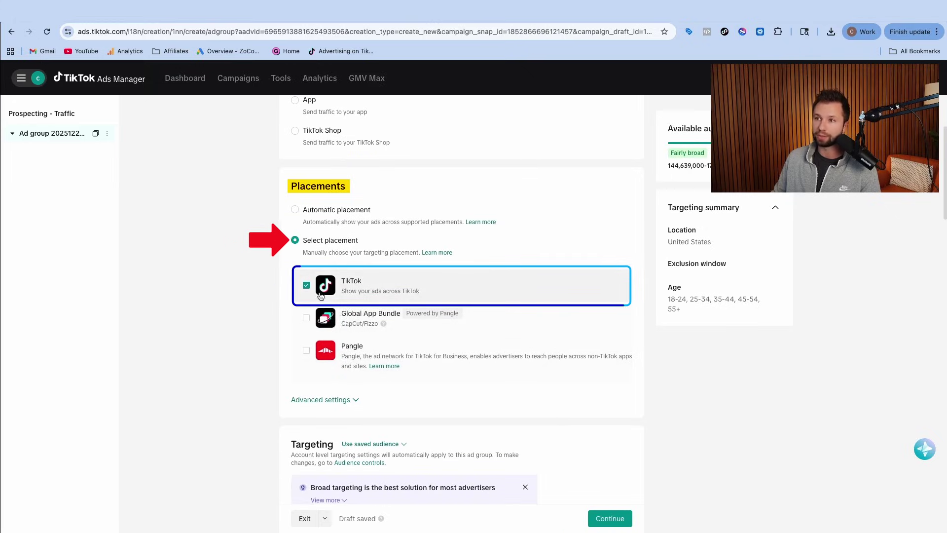
pyautogui.scroll(-5, 106, 330)
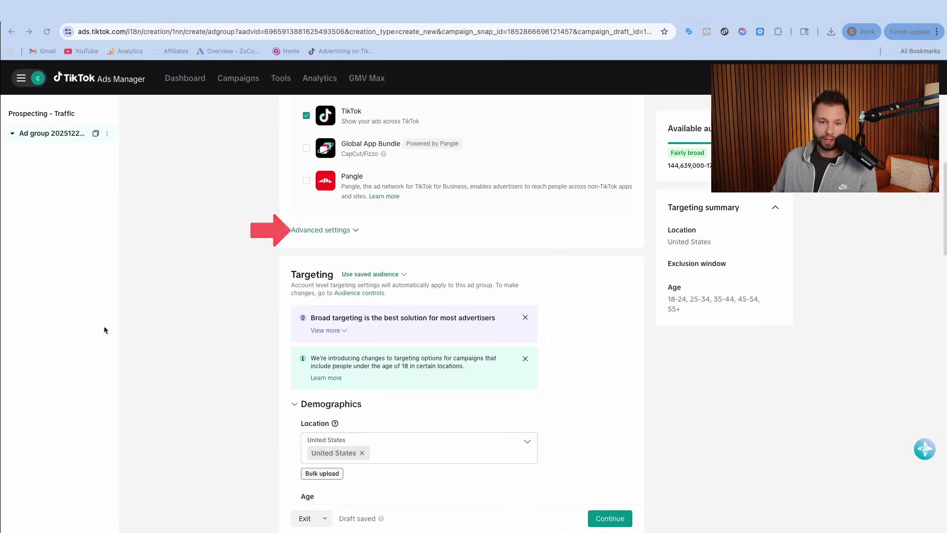
pyautogui.click(353, 232)
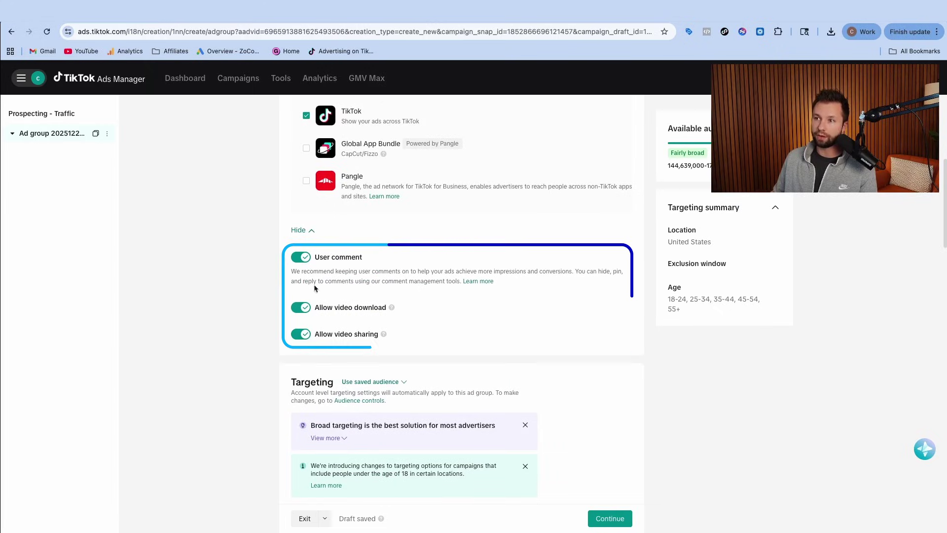
pyautogui.click(306, 231)
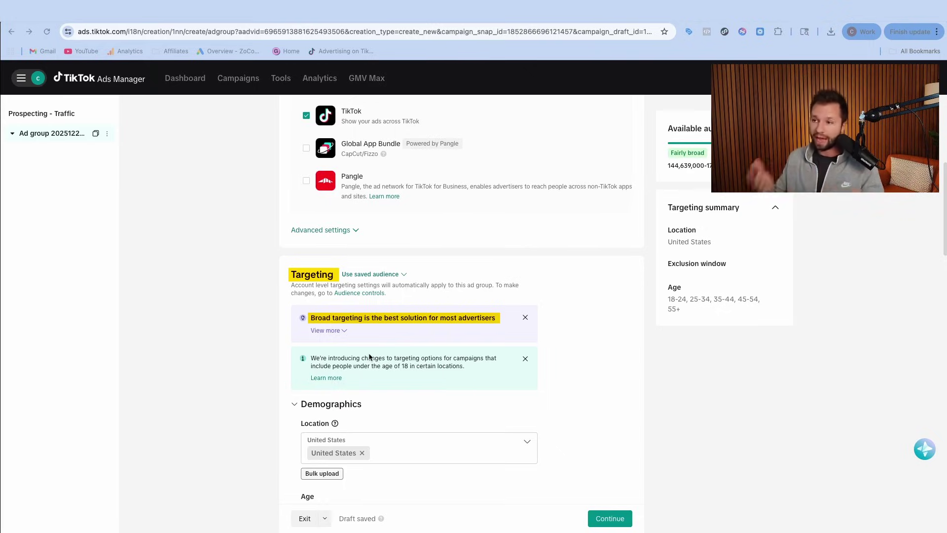
pyautogui.scroll(1, 227, 368)
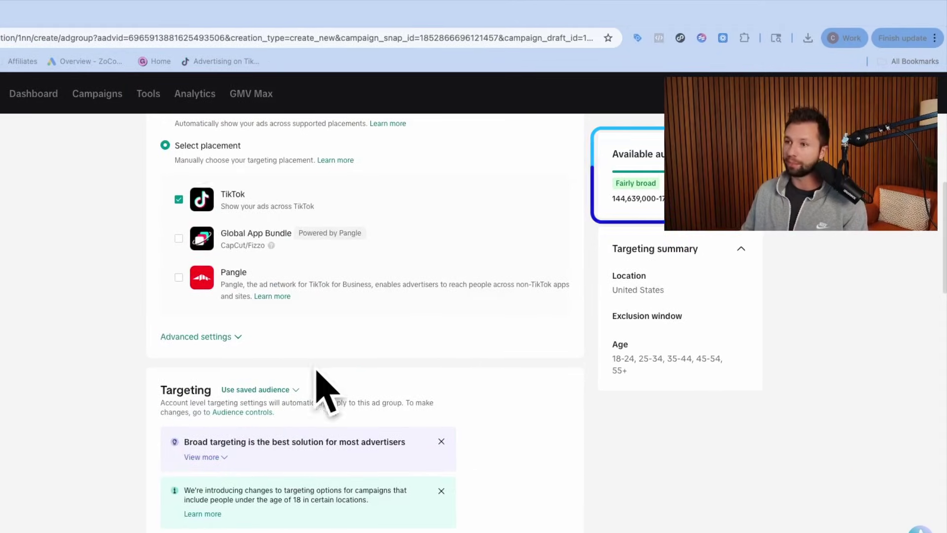
pyautogui.scroll(-10, 321, 391)
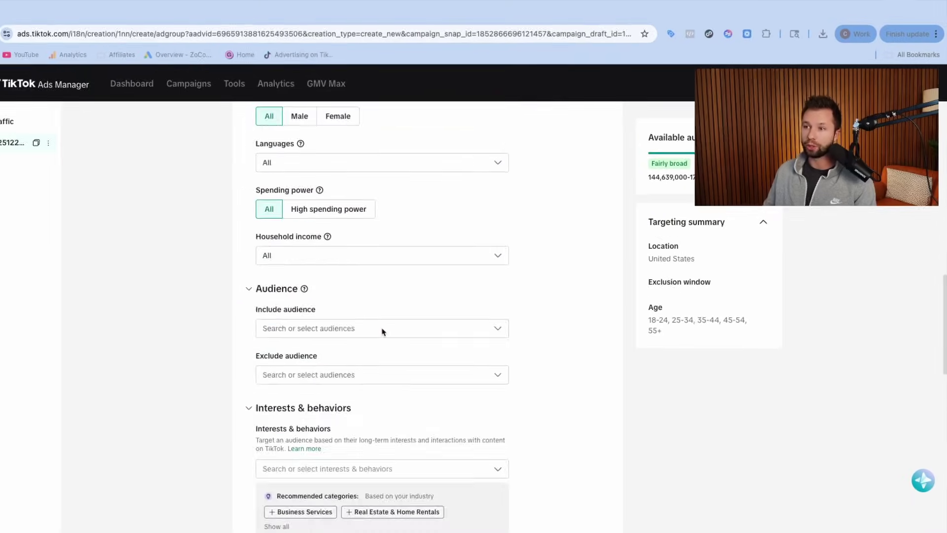
pyautogui.scroll(-10, 382, 331)
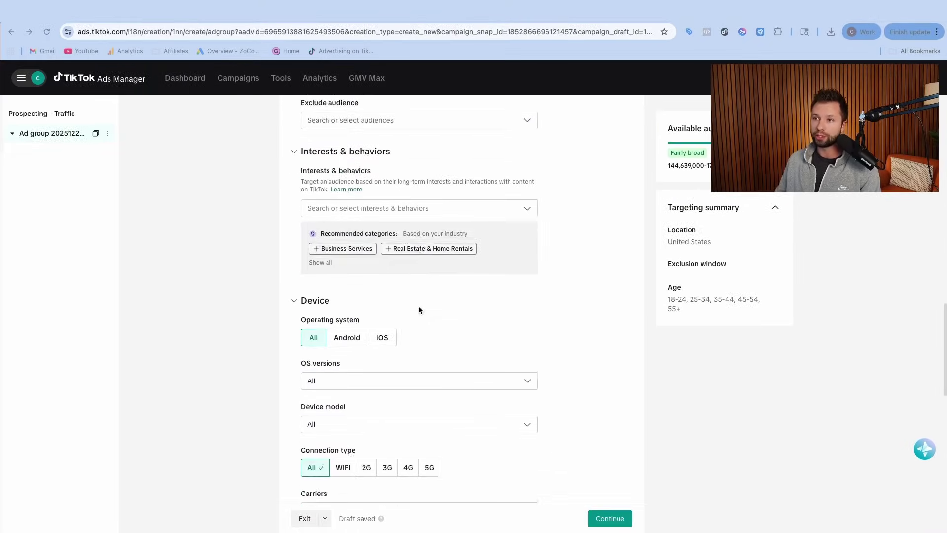
pyautogui.scroll(-4, 418, 312)
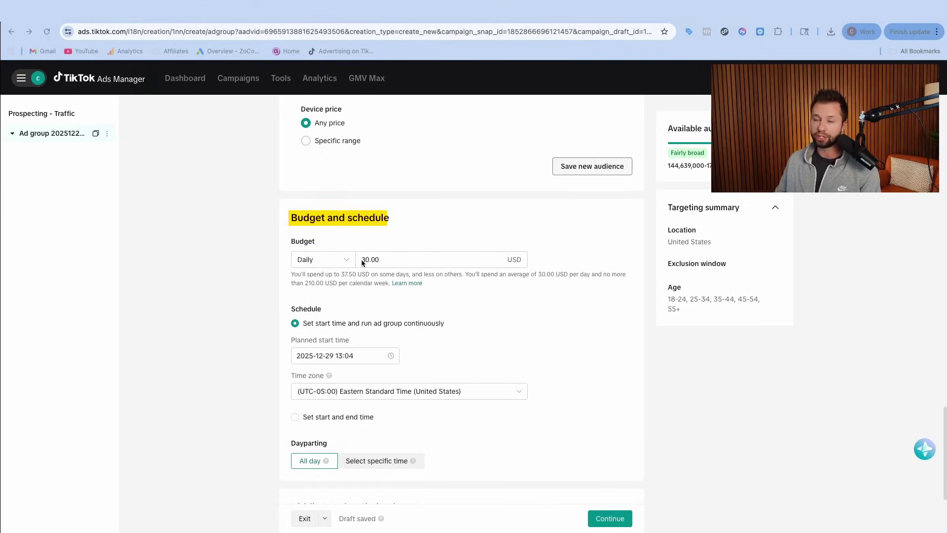
pyautogui.scroll(15, 523, 433)
pyautogui.scroll(5, 458, 421)
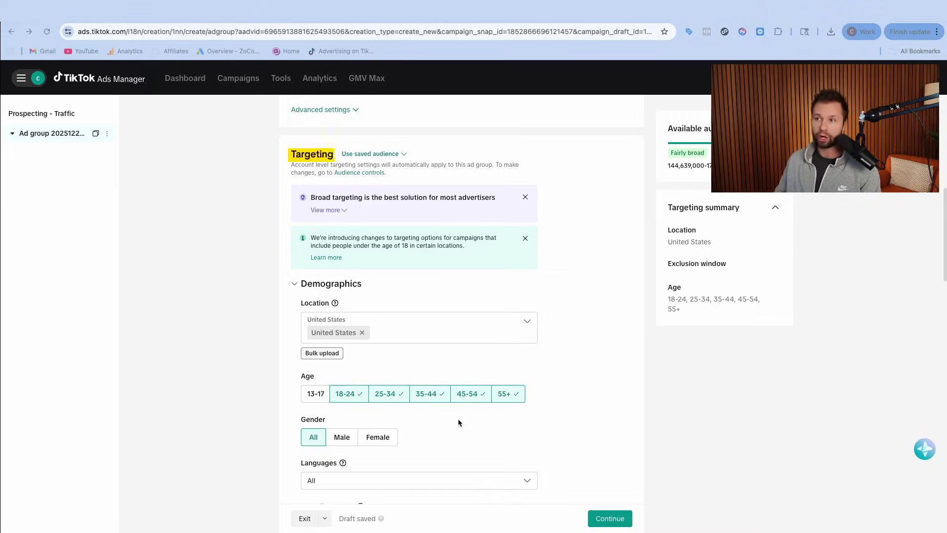
pyautogui.scroll(-2, 370, 346)
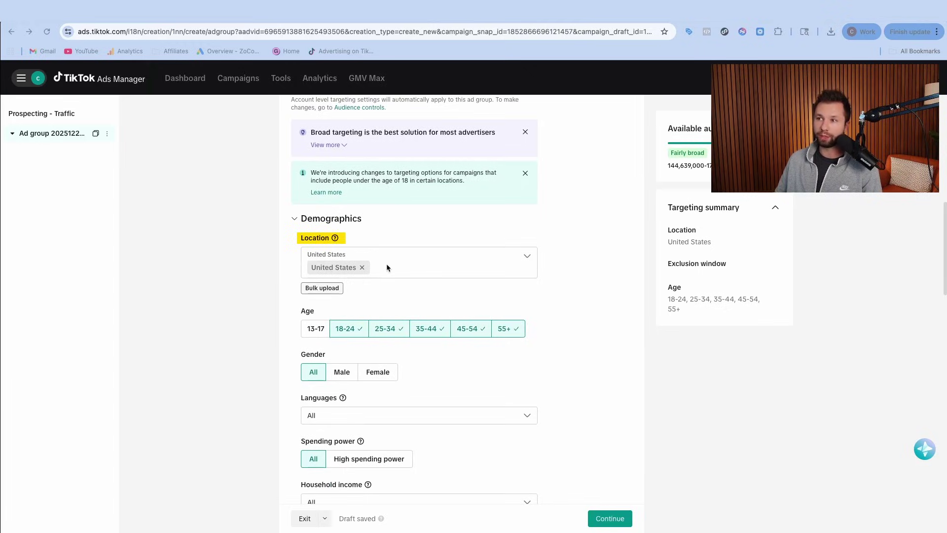
pyautogui.click(472, 267)
pyautogui.scroll(-1, 367, 191)
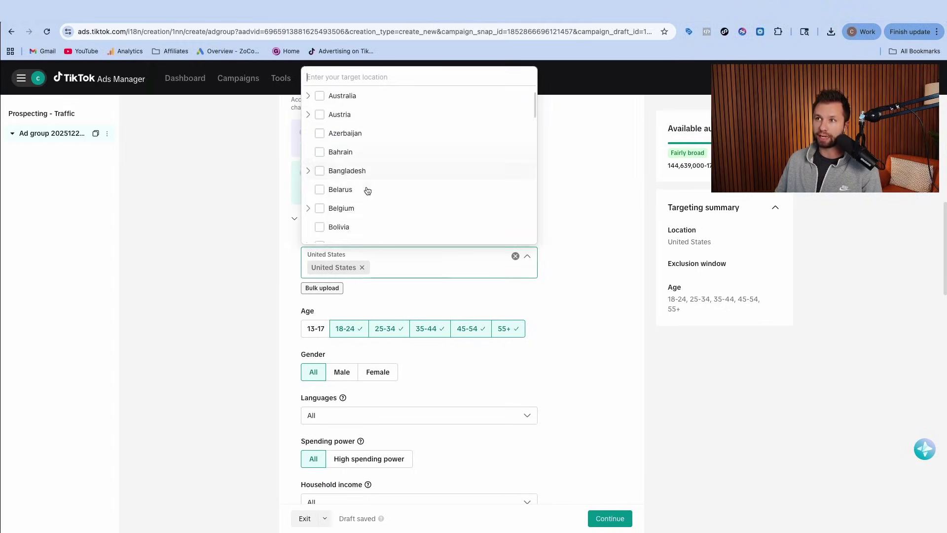
pyautogui.scroll(-10, 367, 191)
pyautogui.click(285, 315)
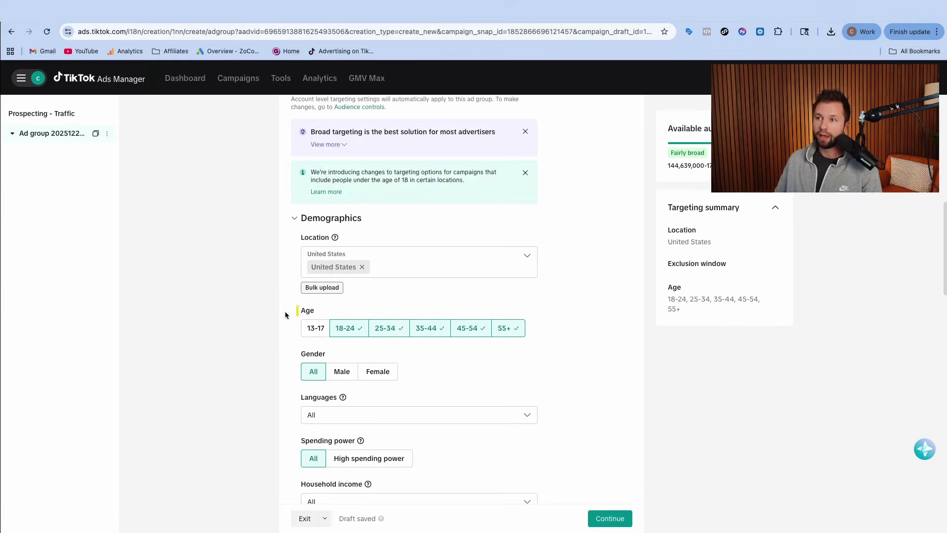
pyautogui.scroll(-1, 326, 340)
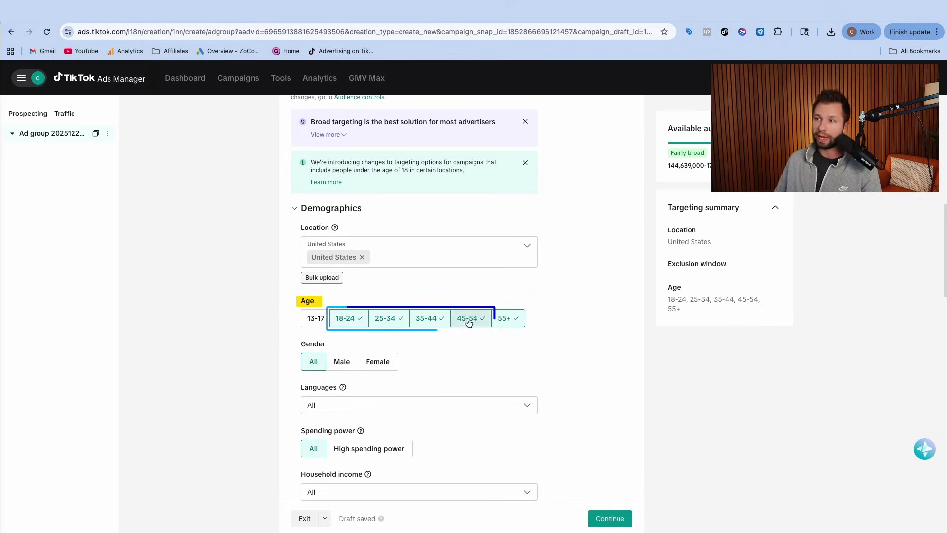
pyautogui.click(511, 318)
pyautogui.scroll(-2, 387, 322)
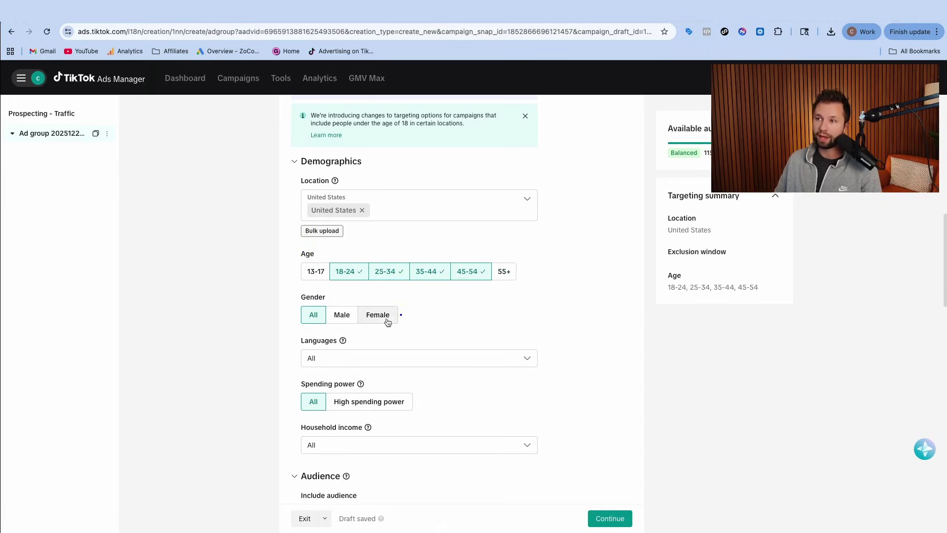
pyautogui.click(379, 318)
pyautogui.scroll(-4, 431, 327)
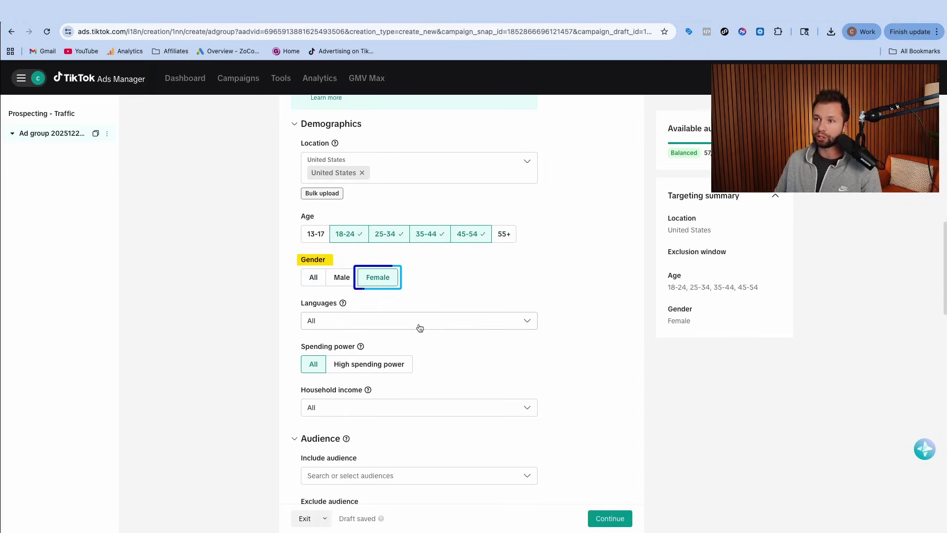
pyautogui.scroll(-1, 409, 276)
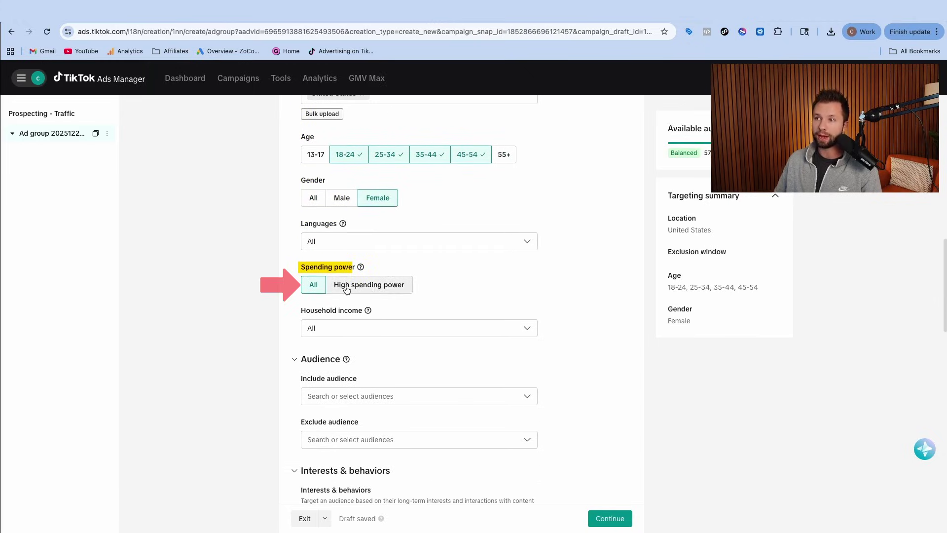
pyautogui.scroll(-2, 321, 306)
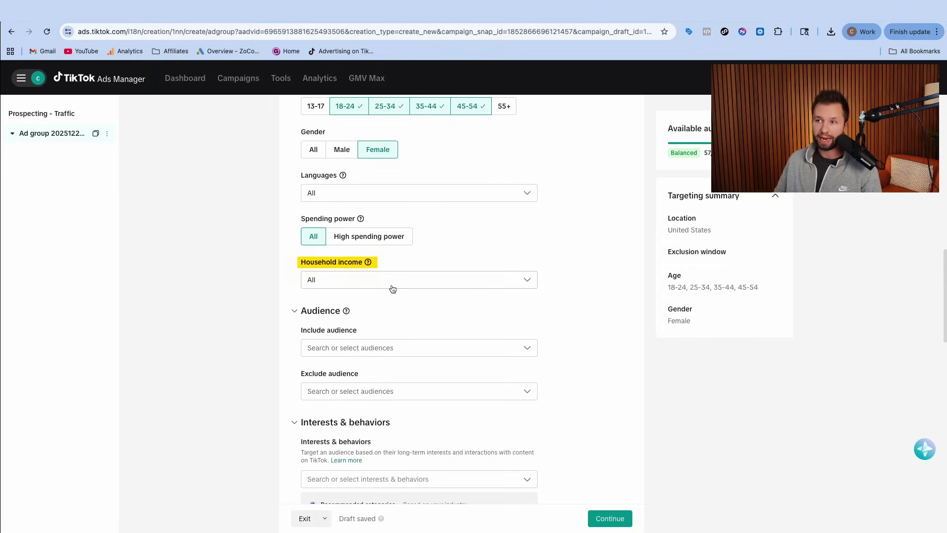
pyautogui.scroll(-2, 339, 246)
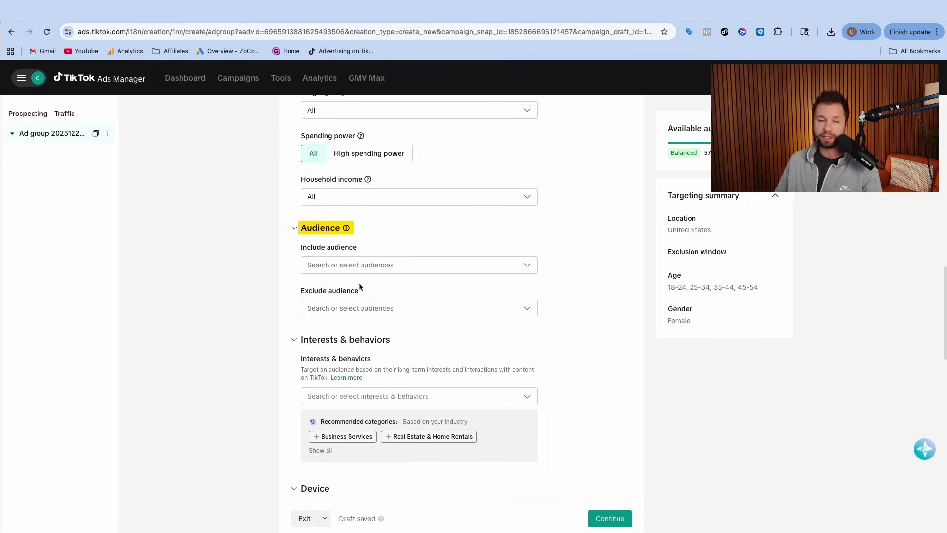
pyautogui.scroll(-1, 360, 287)
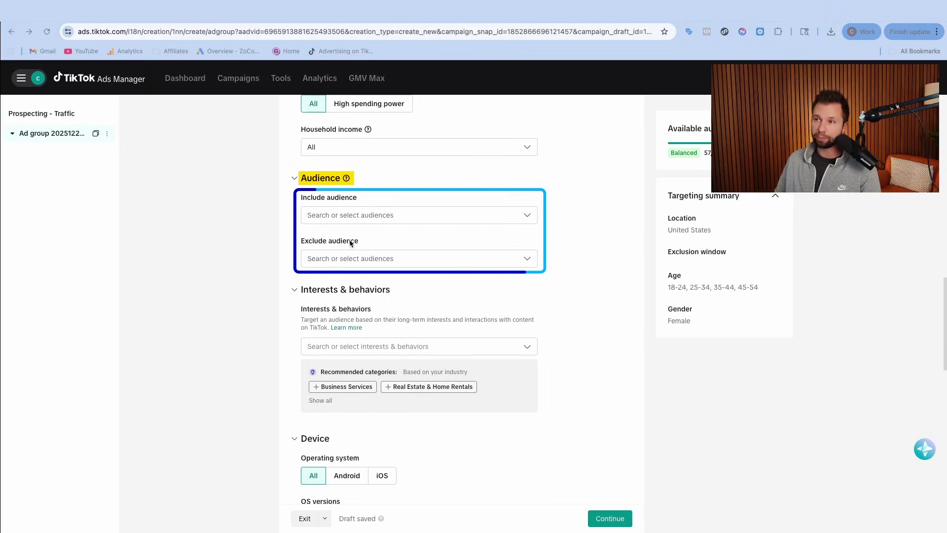
pyautogui.scroll(-2, 352, 242)
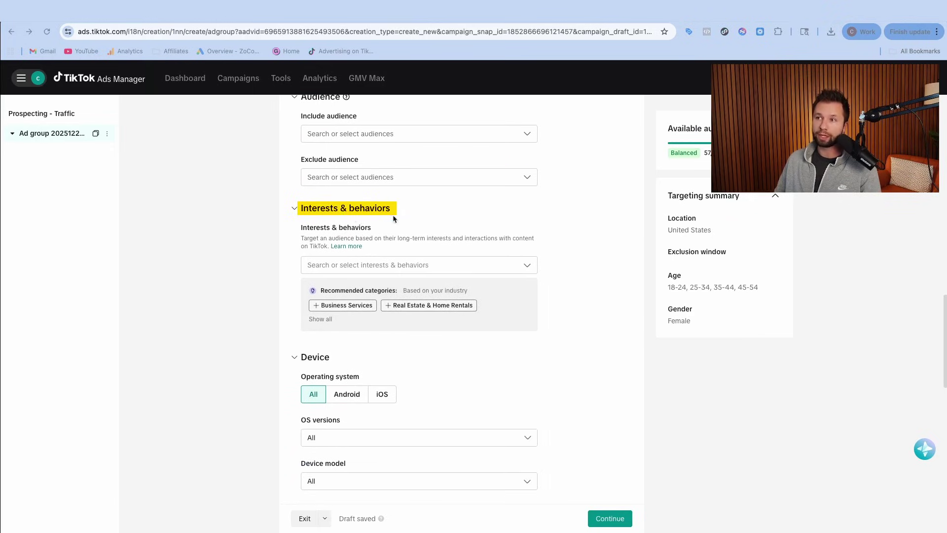
pyautogui.scroll(-1, 360, 222)
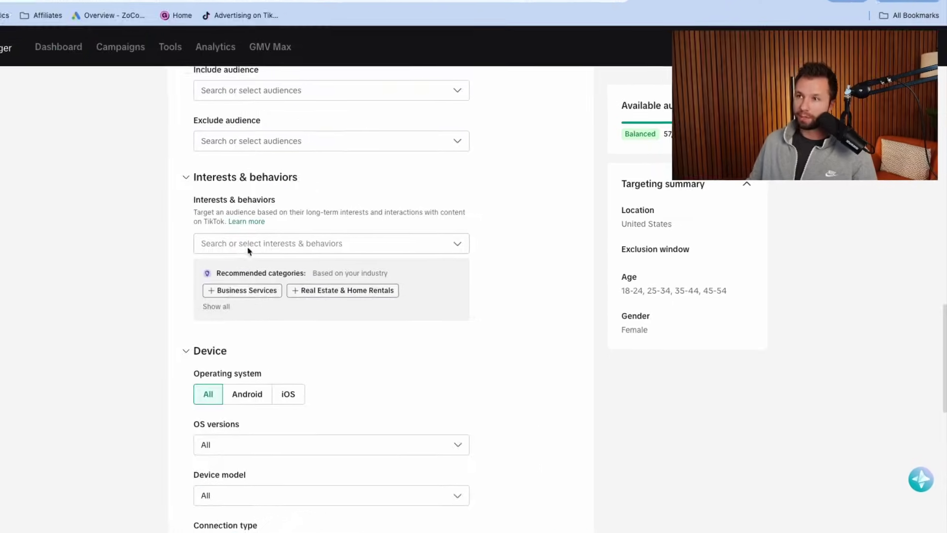
# - Search 'jeans' and add the Pants & Jeans and Jeans purchase-intention interests
pyautogui.click(340, 250)
pyautogui.write('jeans')
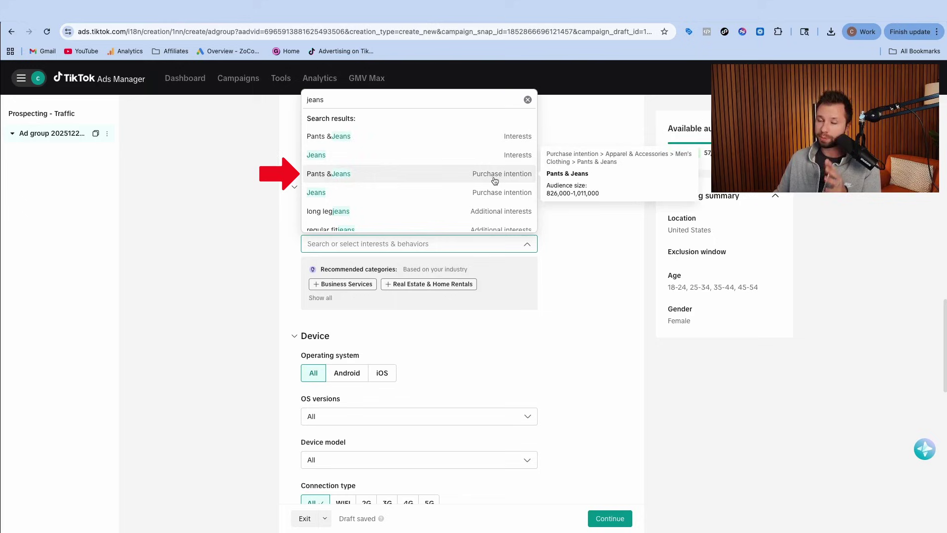
pyautogui.click(339, 175)
pyautogui.click(328, 192)
pyautogui.click(594, 281)
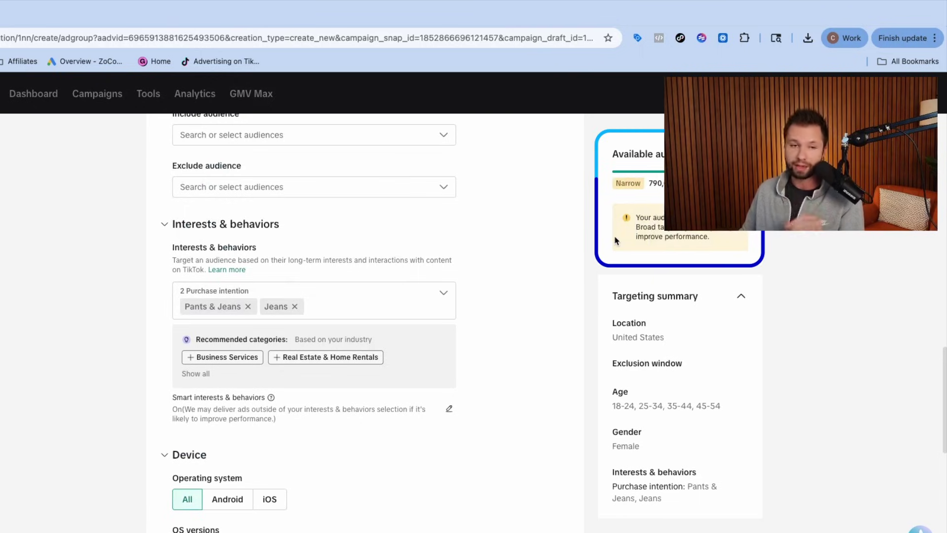
pyautogui.scroll(1, 429, 294)
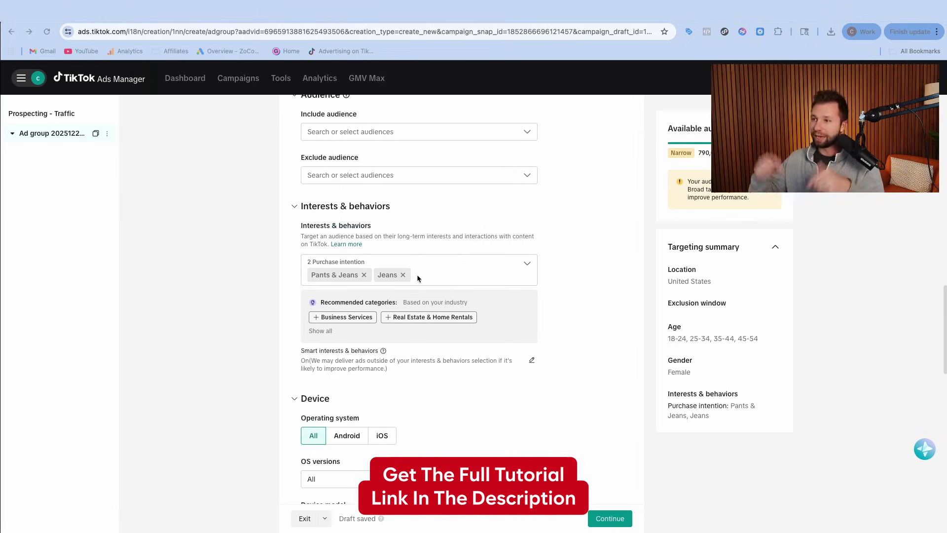
# - Scroll down to the Budget field and replace 30.00 with 20
pyautogui.scroll(-4, 394, 274)
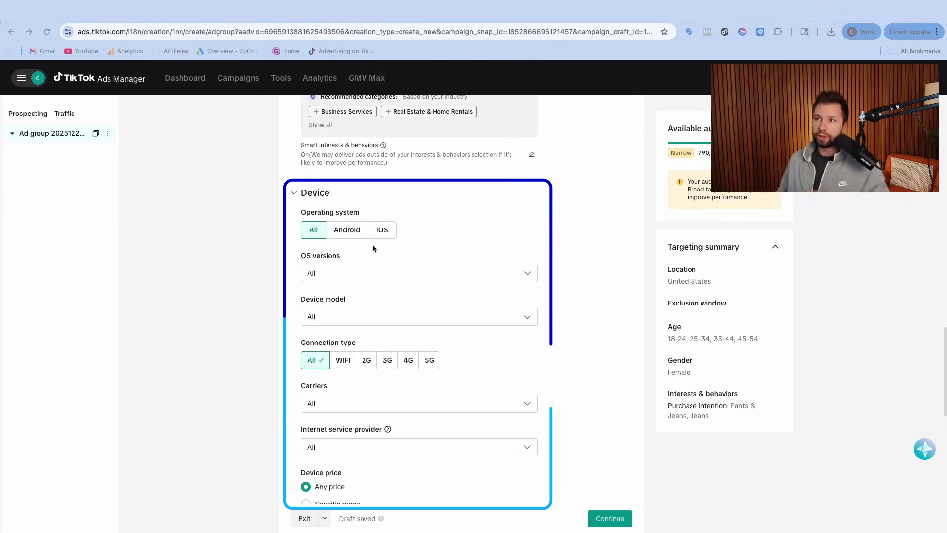
pyautogui.scroll(-1, 346, 232)
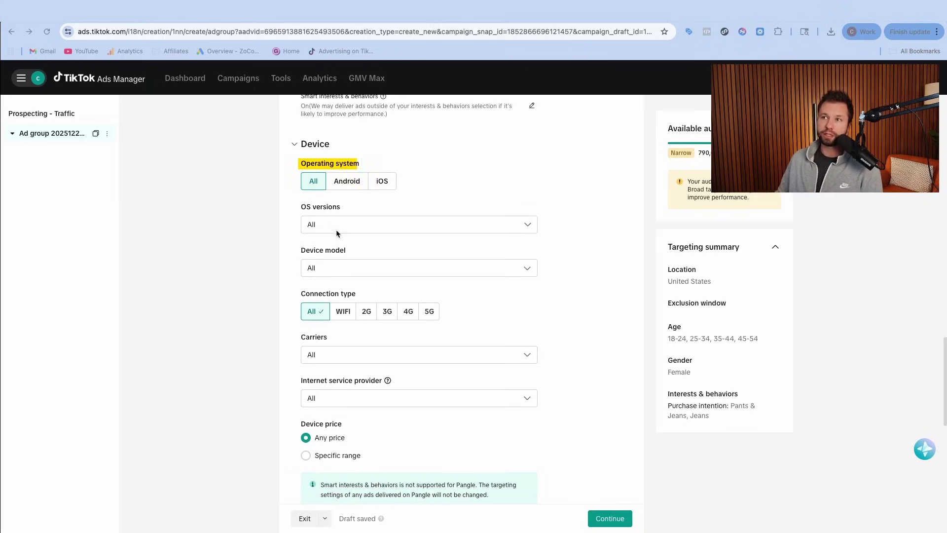
pyautogui.scroll(-1, 345, 277)
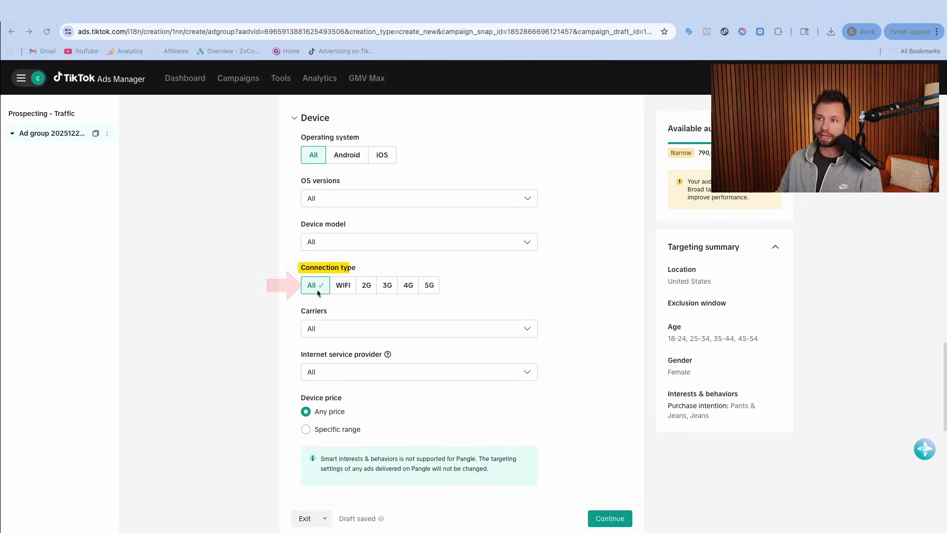
pyautogui.scroll(-2, 358, 295)
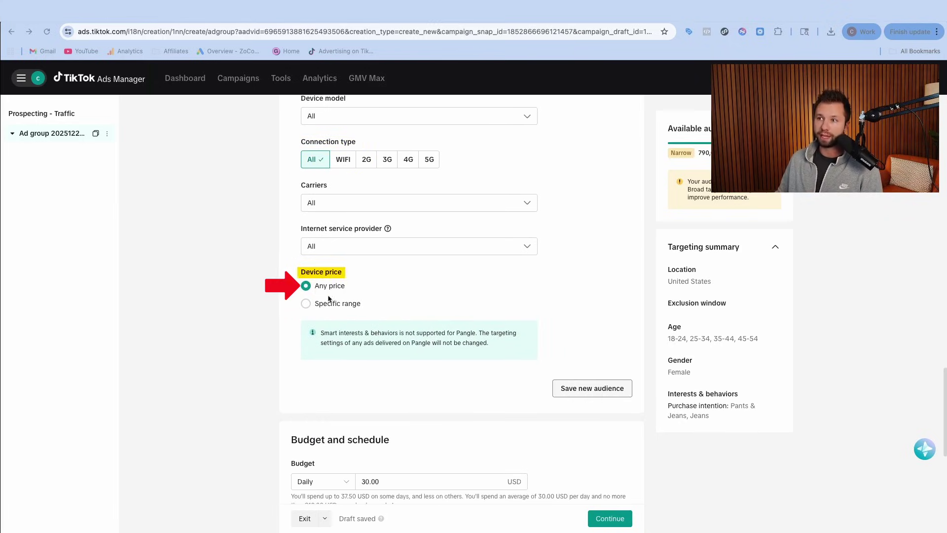
pyautogui.scroll(-3, 330, 289)
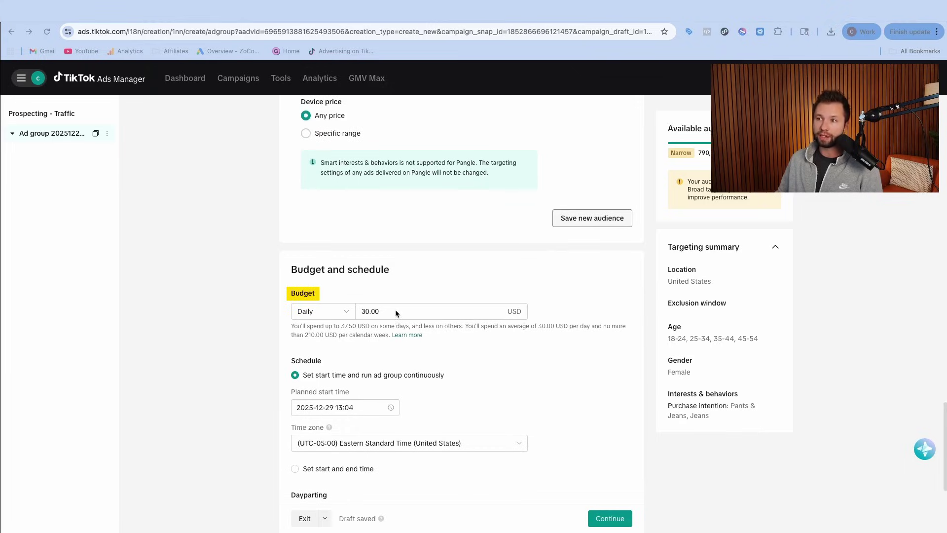
pyautogui.moveTo(392, 311); pyautogui.dragTo(356, 313)
pyautogui.press('BackSpace')
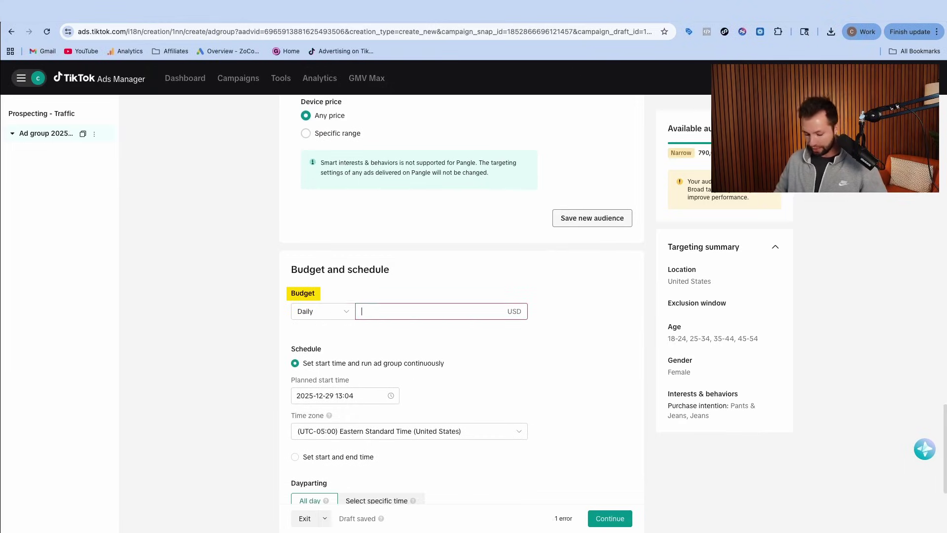
pyautogui.write('20')
# - Correct the budget back to 20.00 and check the Daily budget type
pyautogui.press('BackSpace')
pyautogui.press('BackSpace')
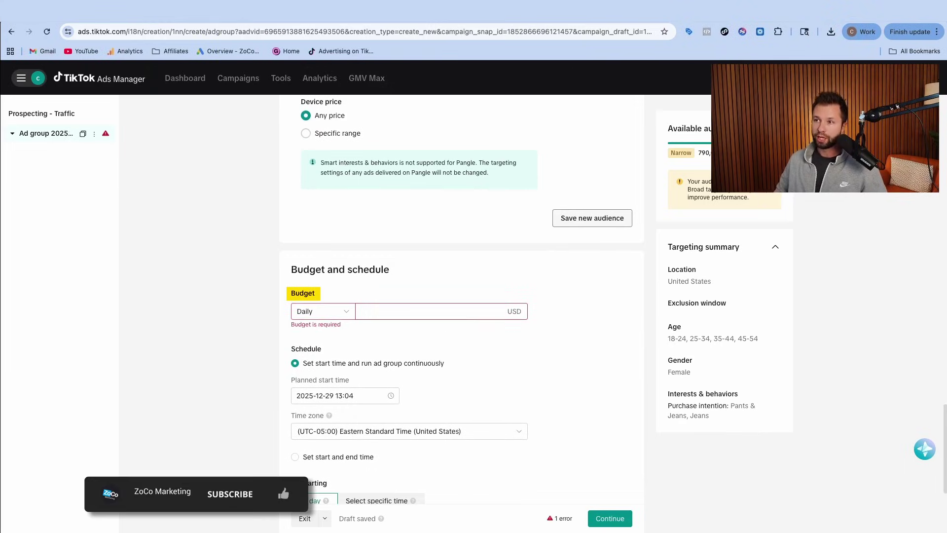
pyautogui.write('10')
pyautogui.press('Tab')
pyautogui.moveTo(404, 307); pyautogui.dragTo(364, 311)
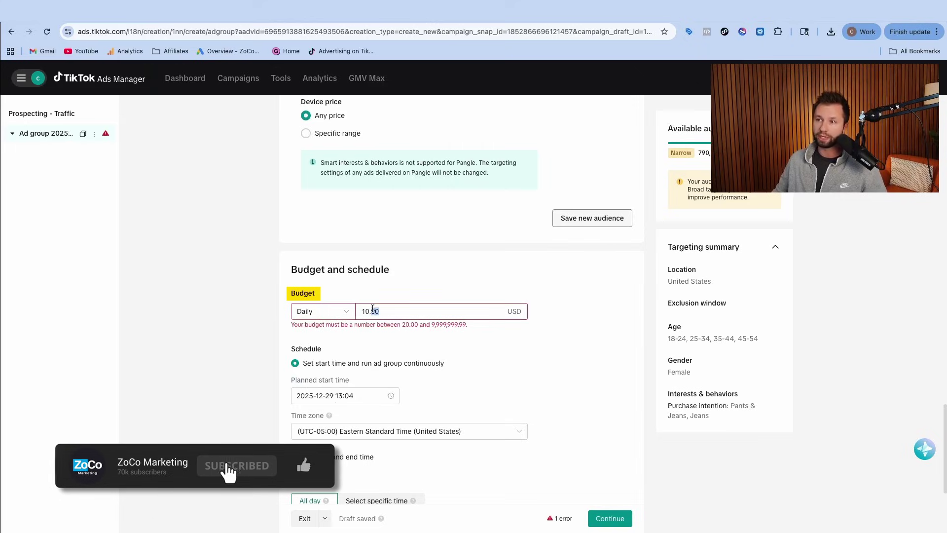
pyautogui.write('20')
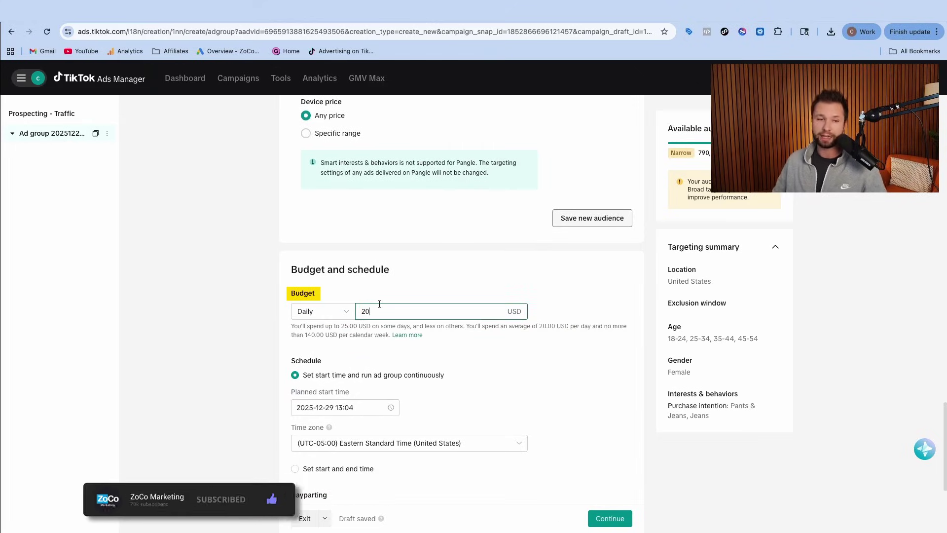
pyautogui.click(334, 316)
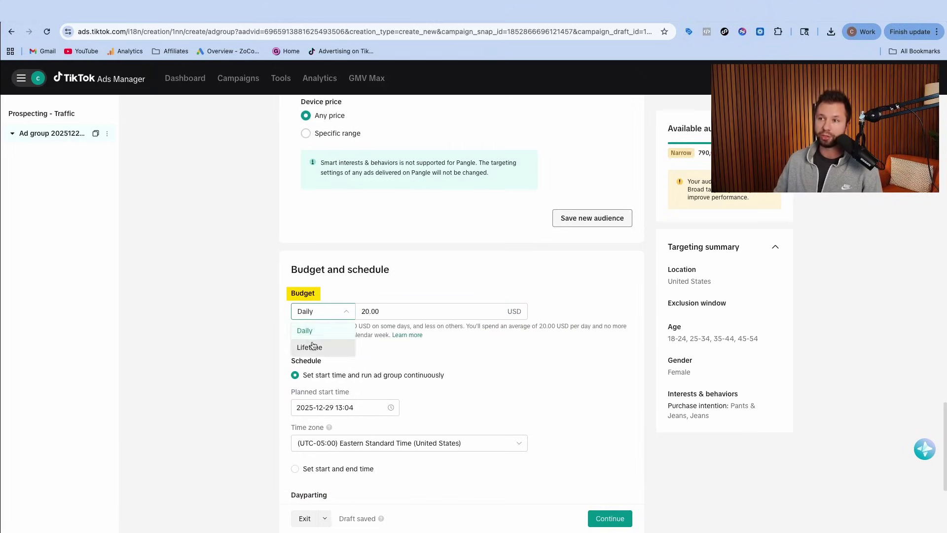
pyautogui.click(350, 293)
pyautogui.scroll(-3, 393, 312)
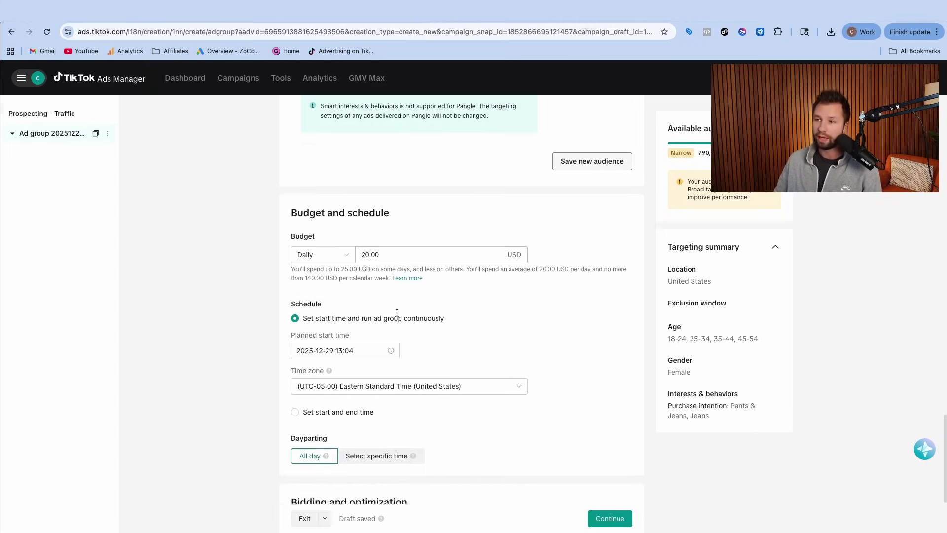
pyautogui.scroll(-2, 393, 314)
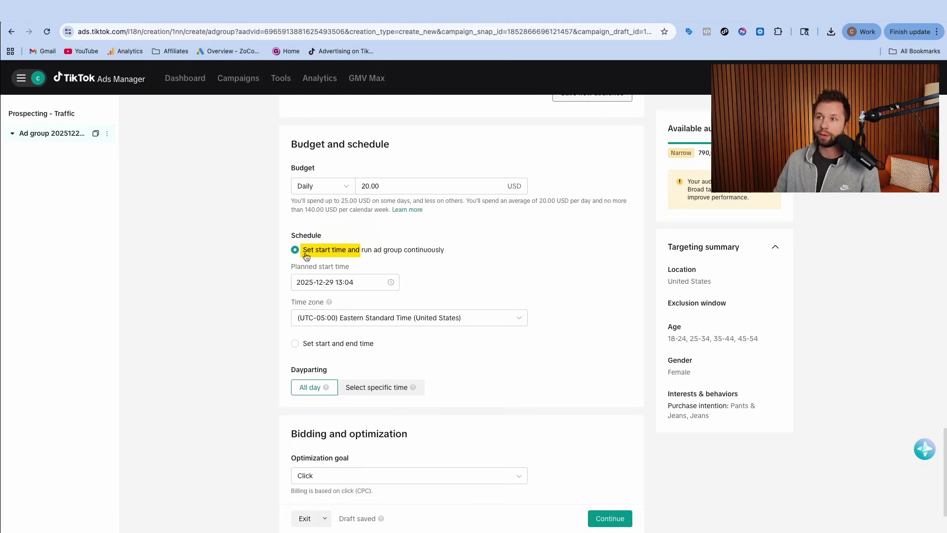
pyautogui.scroll(-2, 341, 276)
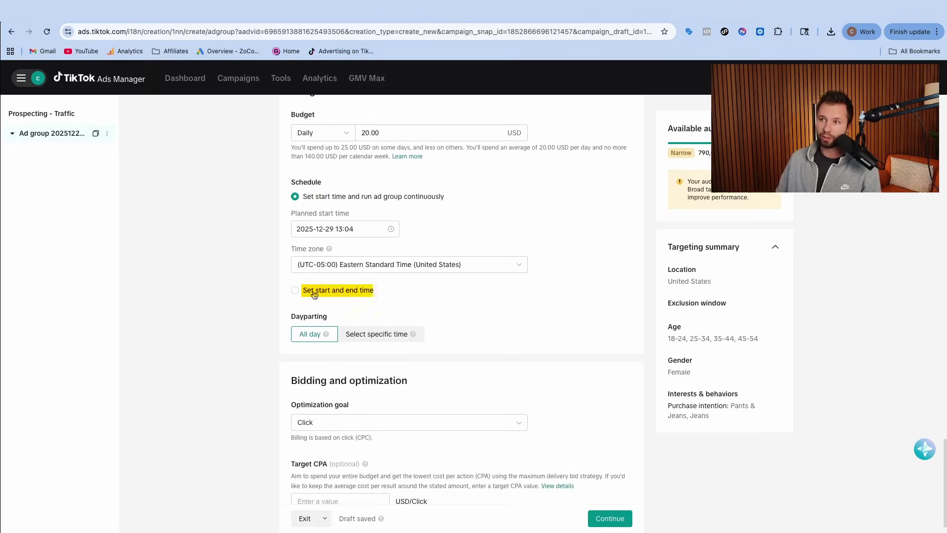
pyautogui.click(301, 293)
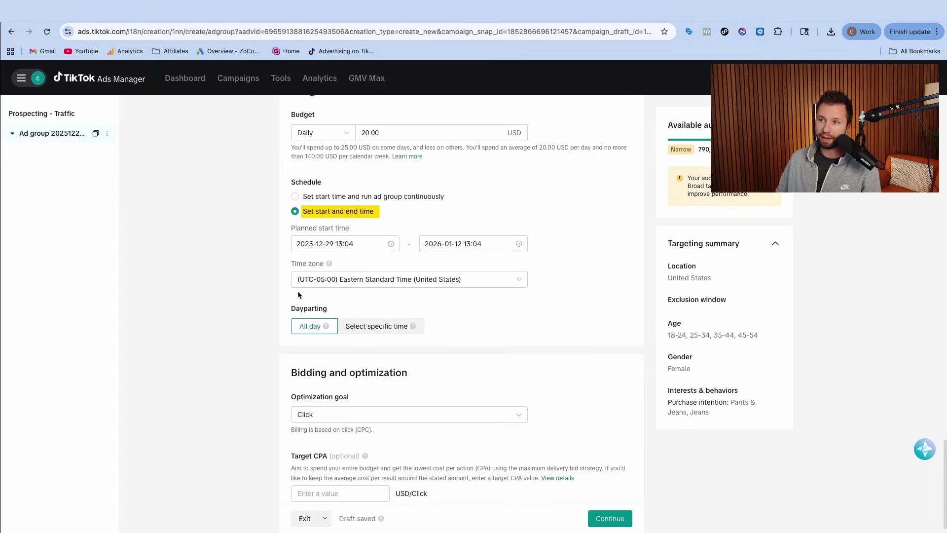
pyautogui.click(296, 196)
pyautogui.scroll(-1, 326, 234)
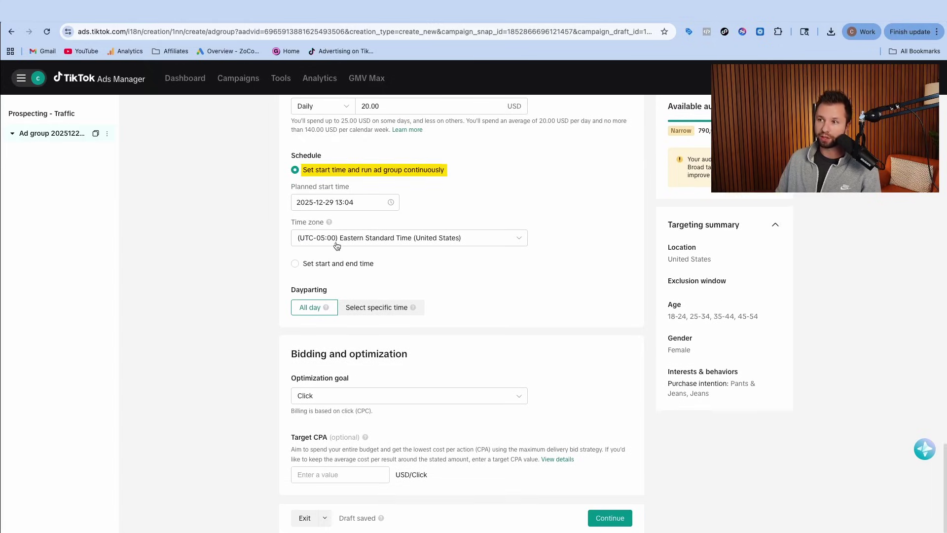
pyautogui.click(367, 309)
pyautogui.scroll(-3, 389, 311)
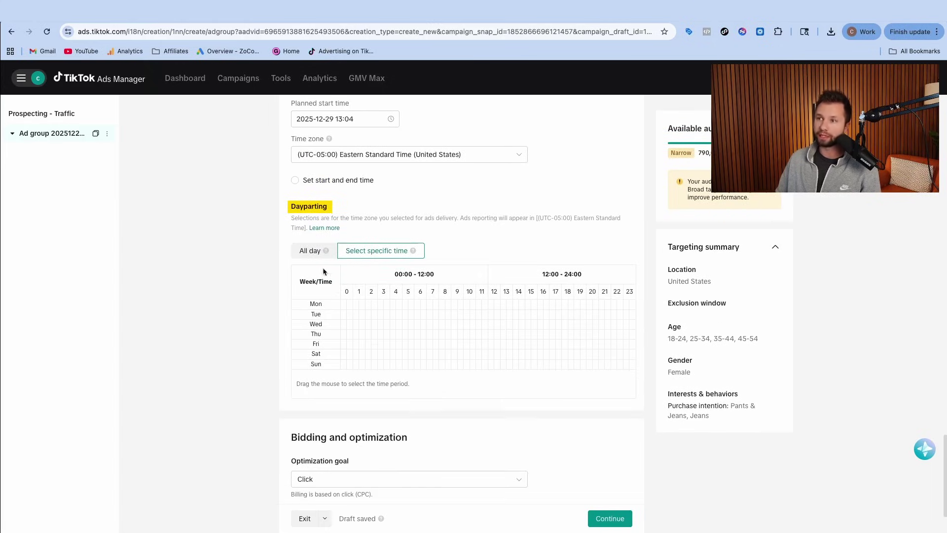
pyautogui.click(310, 250)
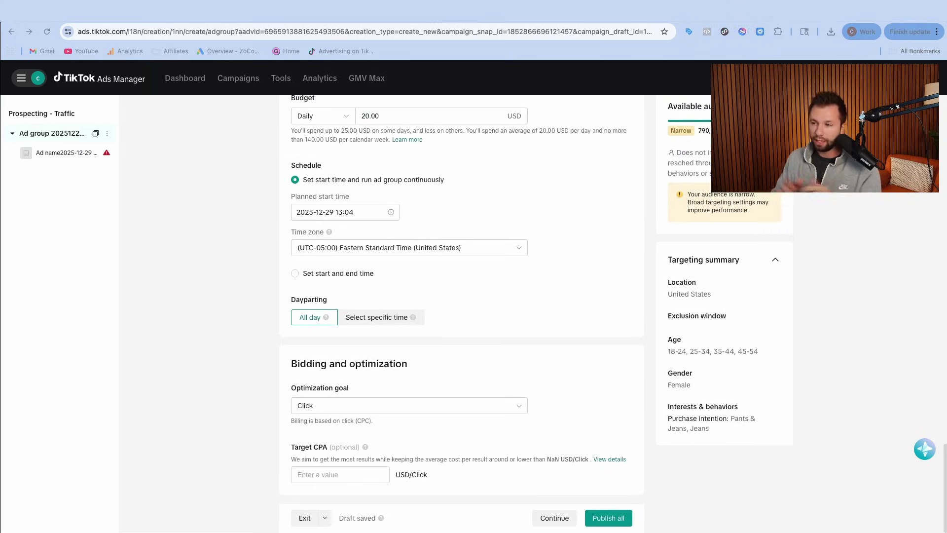
# - Rename the ad group to 'US - 18-54 - Purchase Intent Jeans' and continue to ad setup
pyautogui.scroll(15, 451, 428)
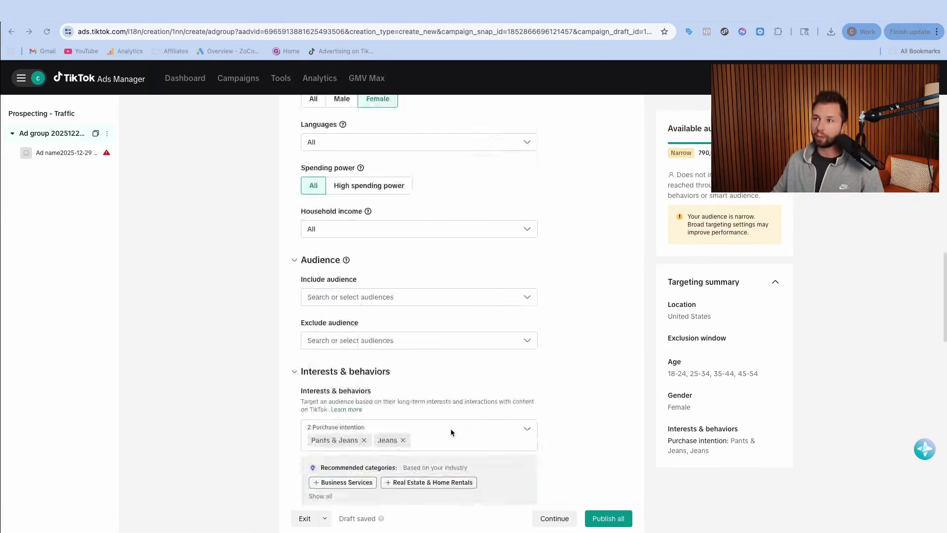
pyautogui.moveTo(380, 141); pyautogui.dragTo(318, 135)
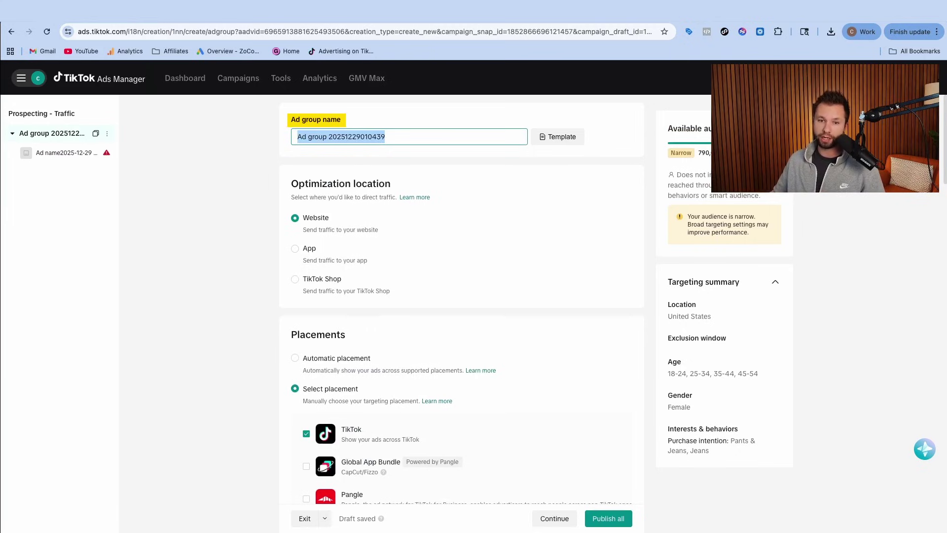
pyautogui.write('US - 18-54 - Purchase Intent Jeans')
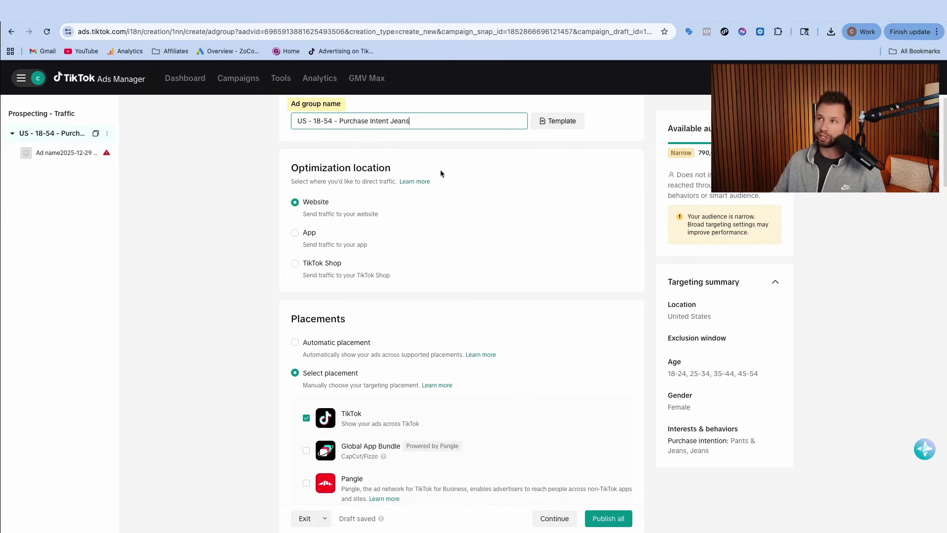
pyautogui.scroll(-15, 440, 170)
pyautogui.click(556, 516)
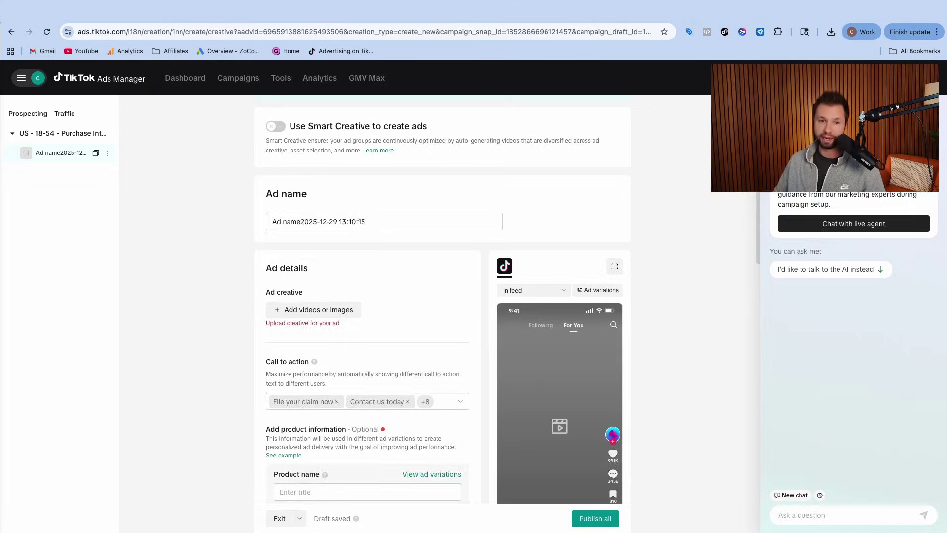
pyautogui.scroll(-3, 362, 191)
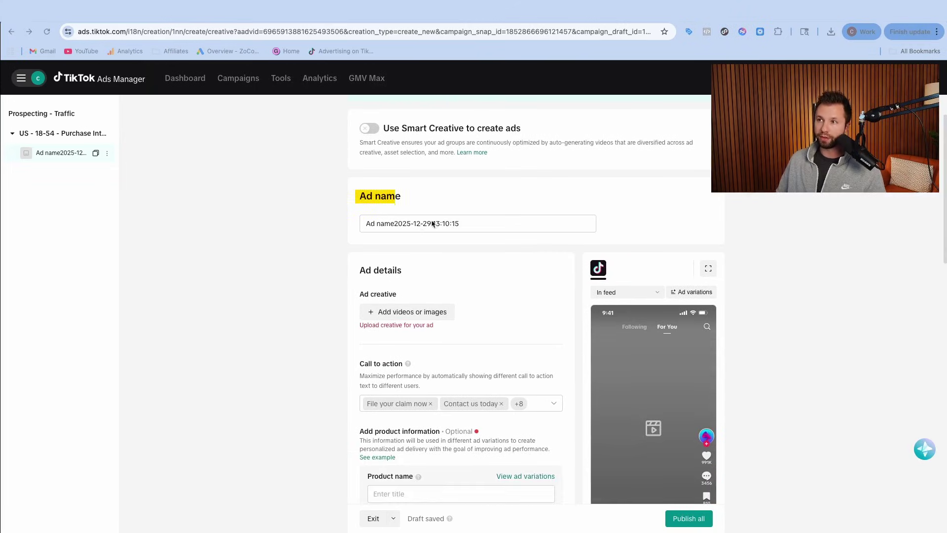
pyautogui.click(412, 256)
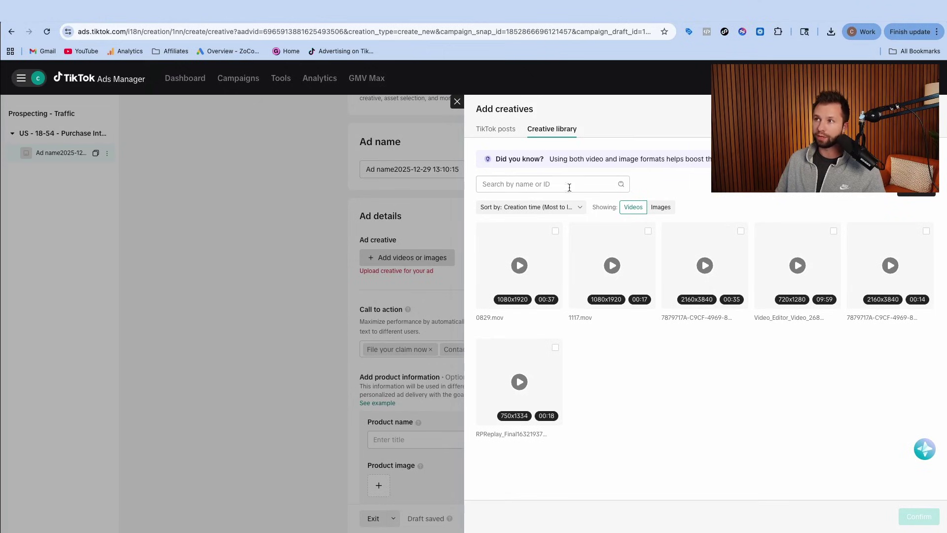
pyautogui.click(457, 102)
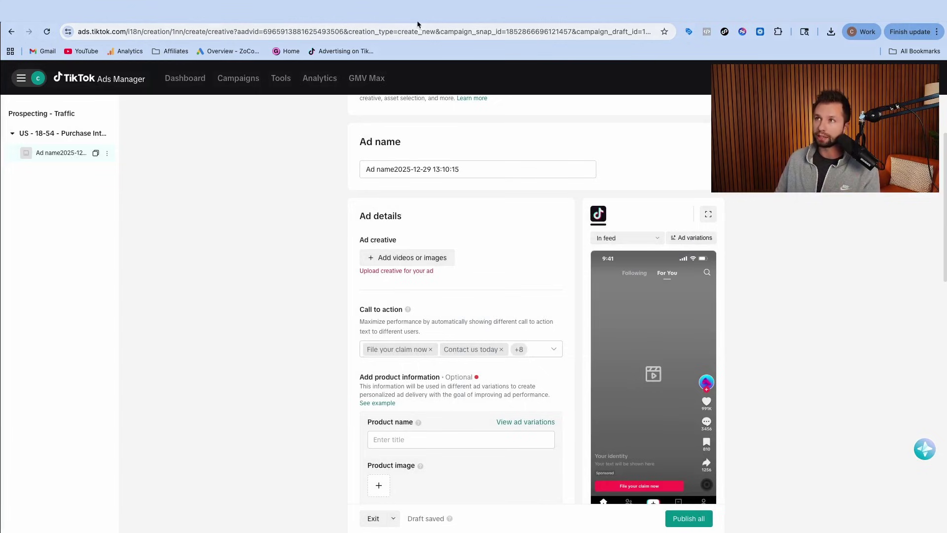
# - Switch to the Creatify tab to review the Sora 2 pro jeans image-to-video project
pyautogui.click(263, 20)
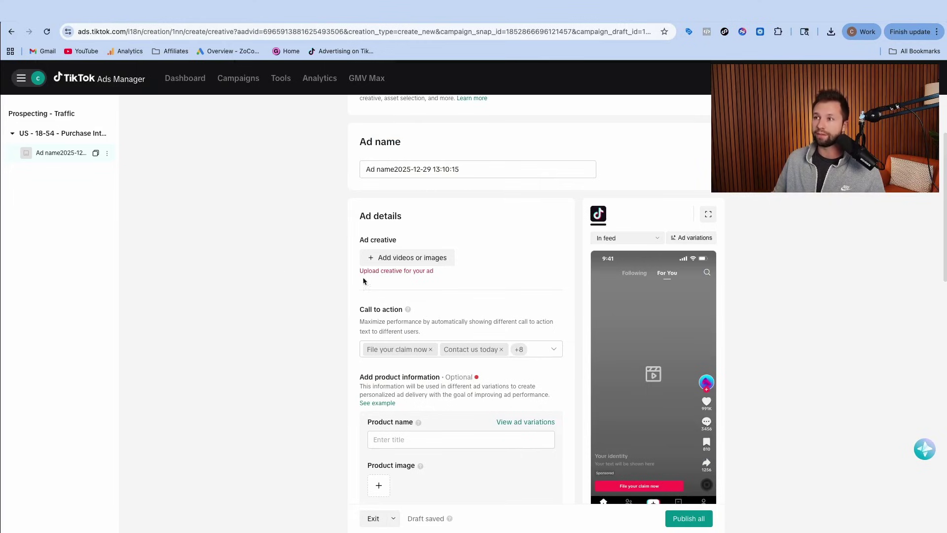
# - Upload the 12-second jeans .mp4 from Downloads and confirm it as the ad creative
pyautogui.click(393, 260)
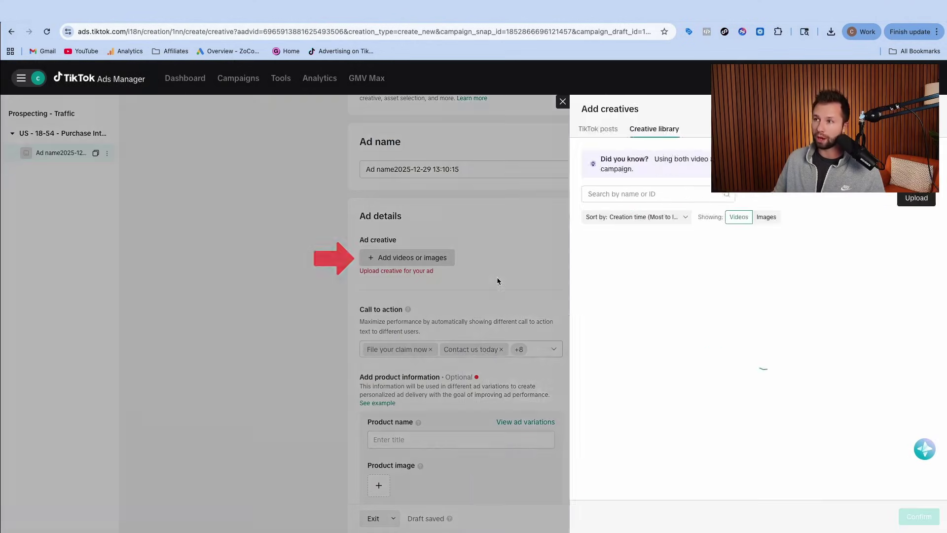
pyautogui.click(926, 195)
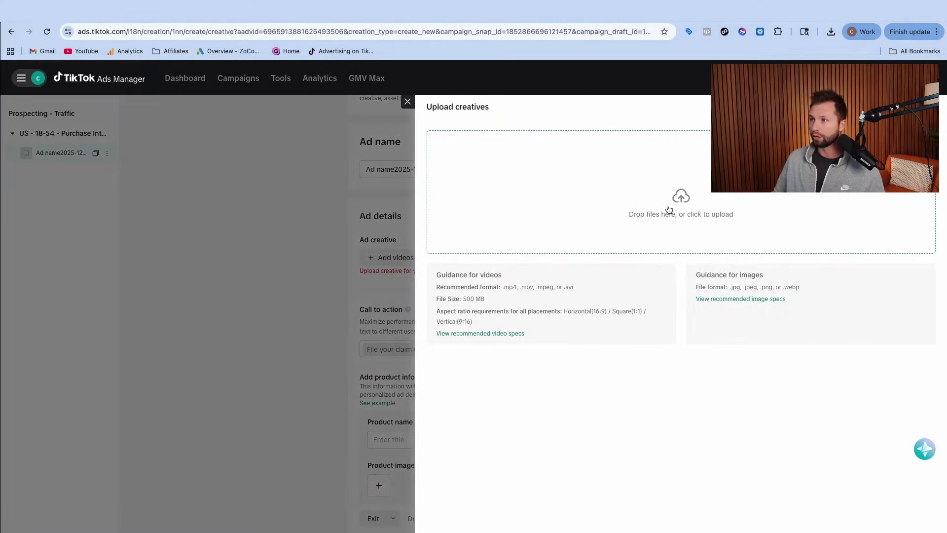
pyautogui.click(668, 209)
pyautogui.click(443, 213)
pyautogui.press('Return')
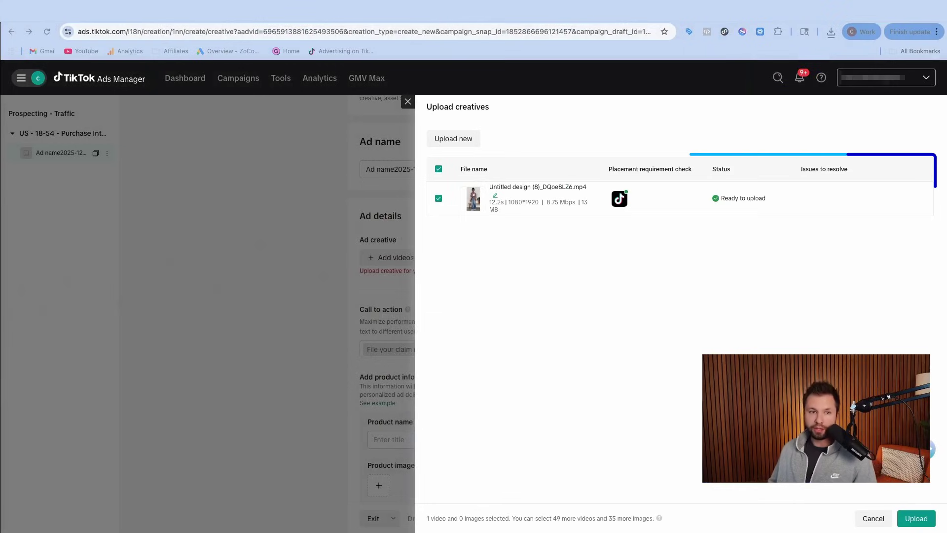
pyautogui.click(916, 518)
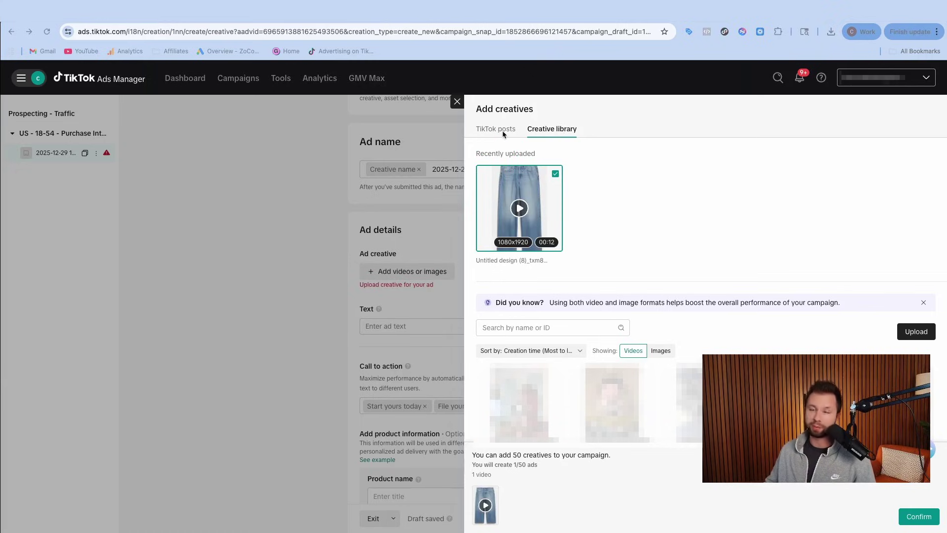
pyautogui.click(496, 130)
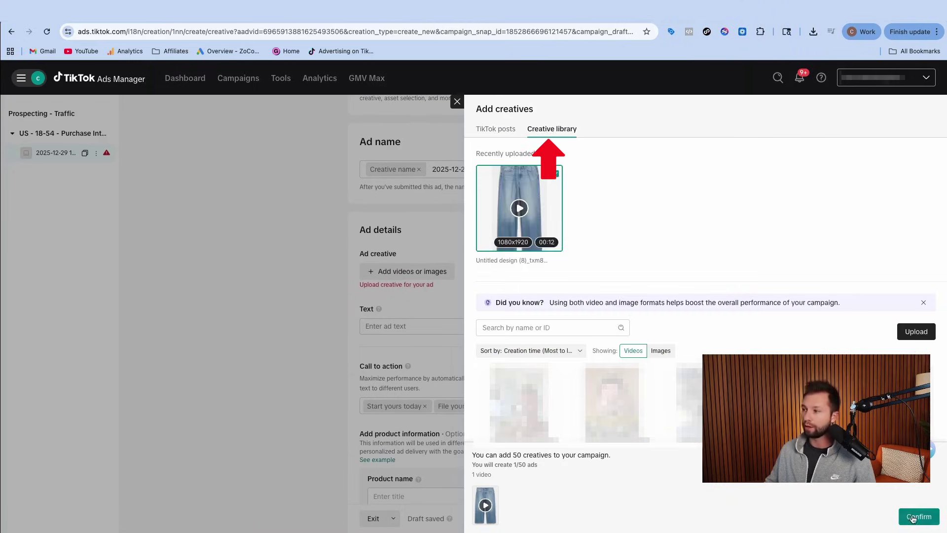
pyautogui.click(912, 516)
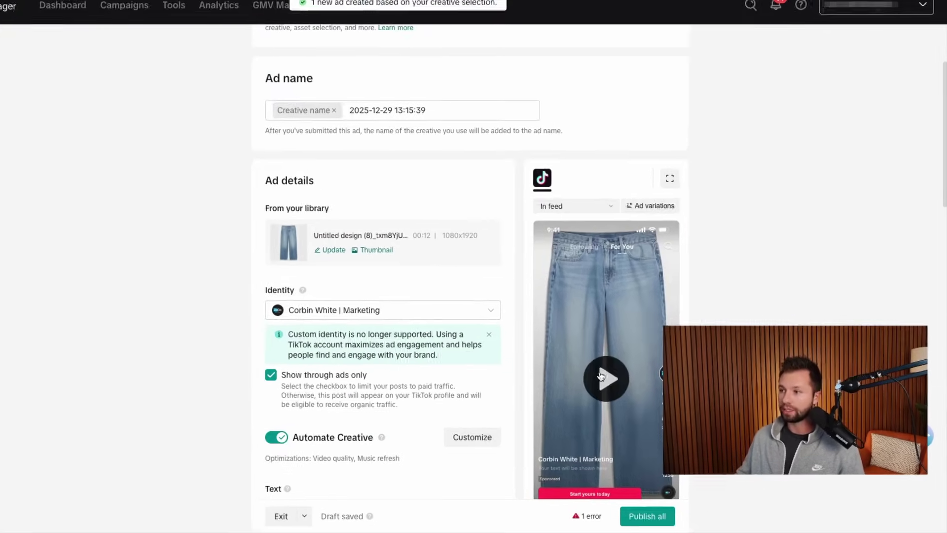
pyautogui.click(651, 397)
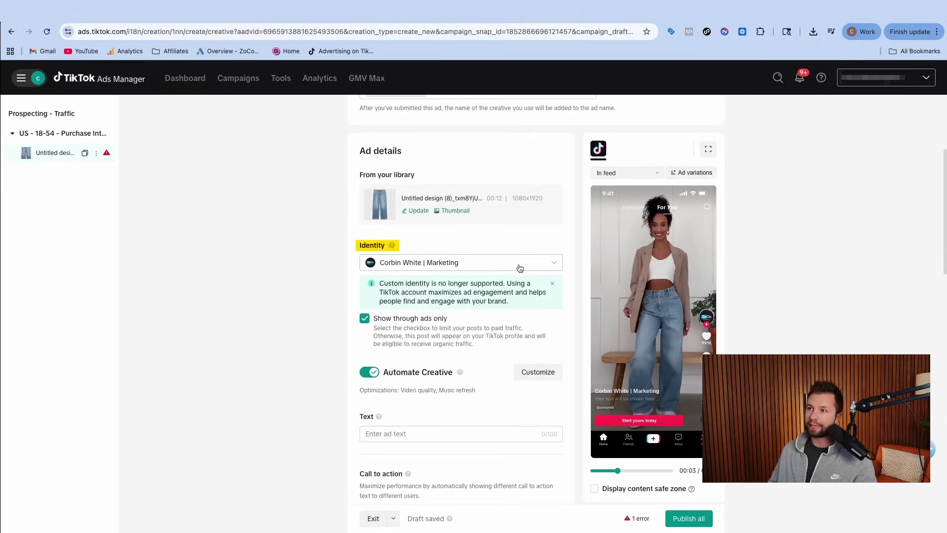
pyautogui.click(521, 267)
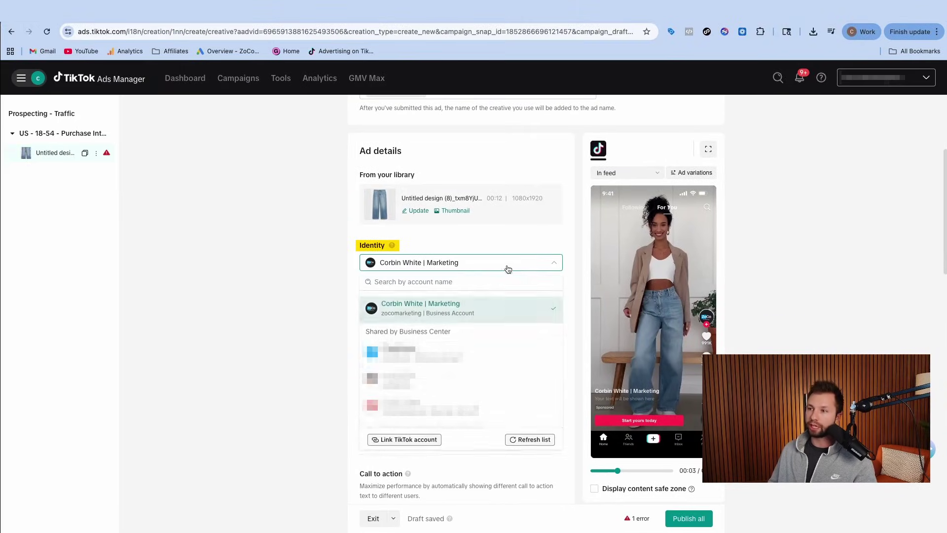
pyautogui.click(396, 440)
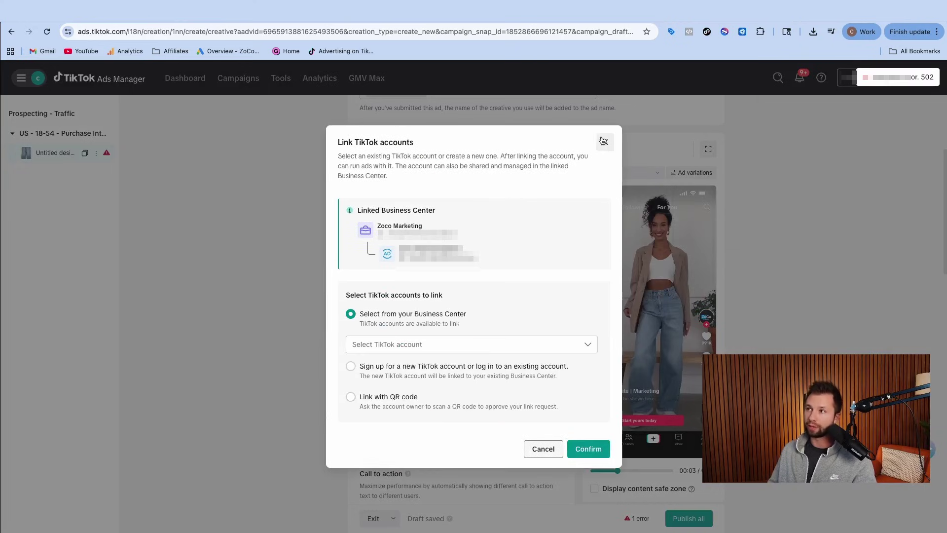
pyautogui.click(603, 141)
pyautogui.scroll(-1, 313, 259)
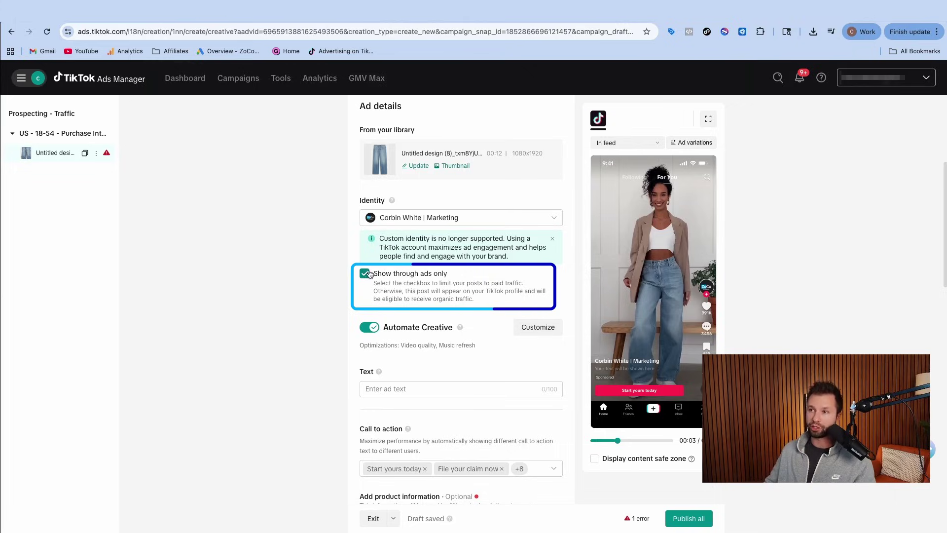
# - Review the Automate Creative automatic enhancement settings and close them unchanged
pyautogui.scroll(-1, 382, 296)
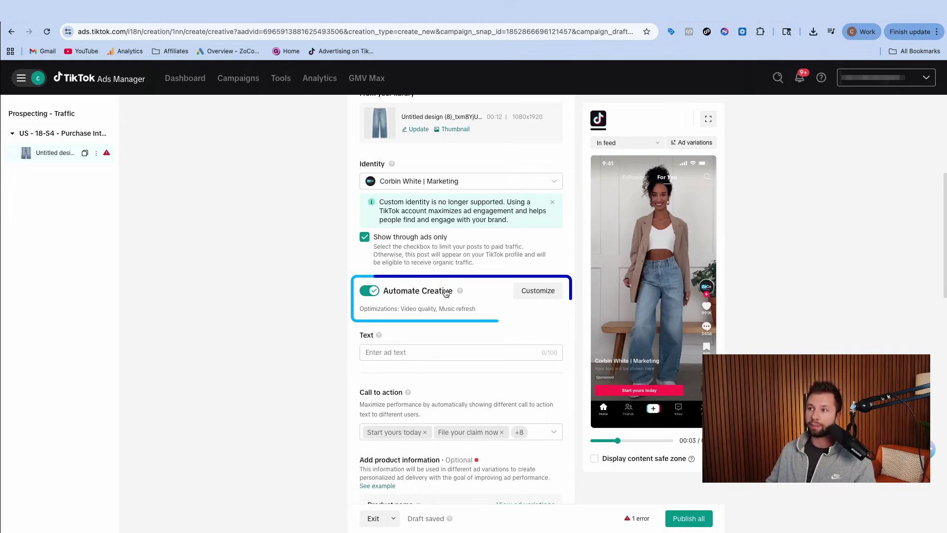
pyautogui.moveTo(363, 308); pyautogui.dragTo(471, 311)
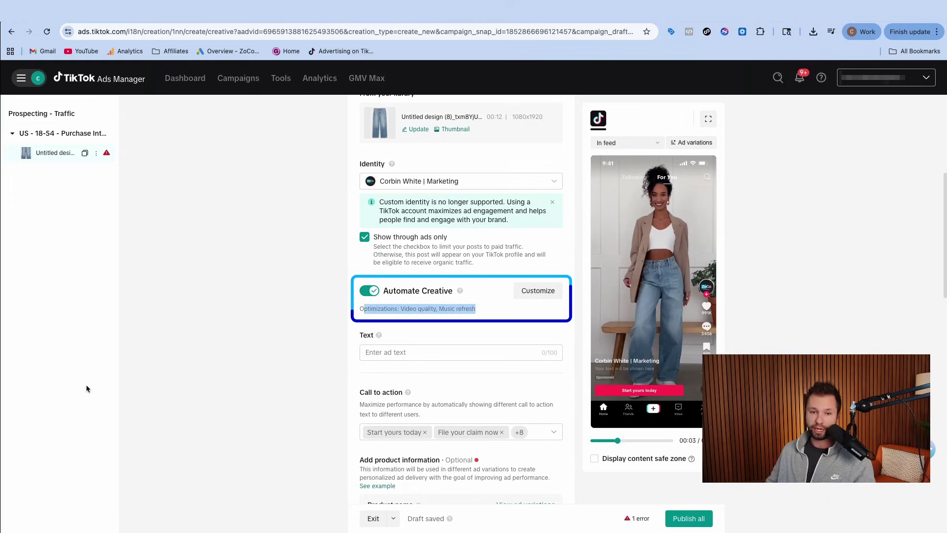
pyautogui.click(537, 290)
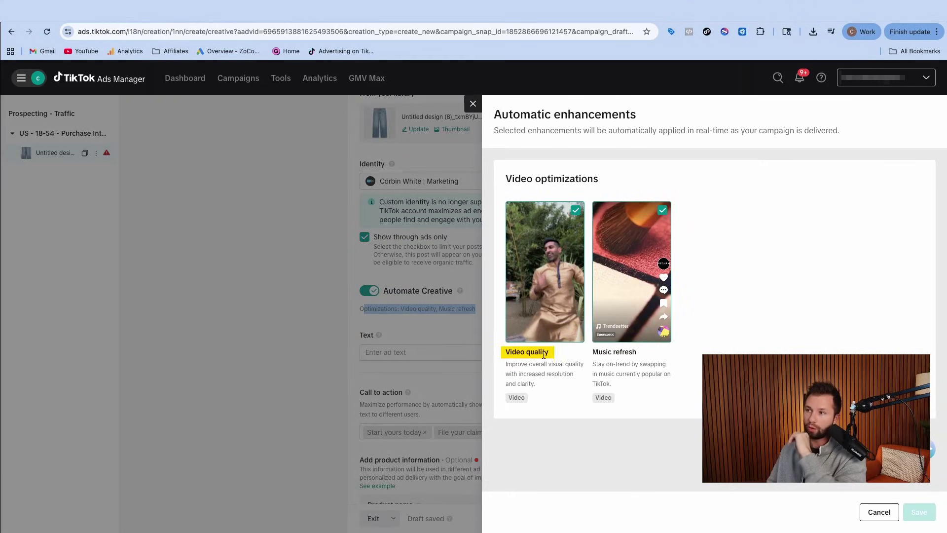
pyautogui.click(472, 104)
pyautogui.scroll(-1, 379, 350)
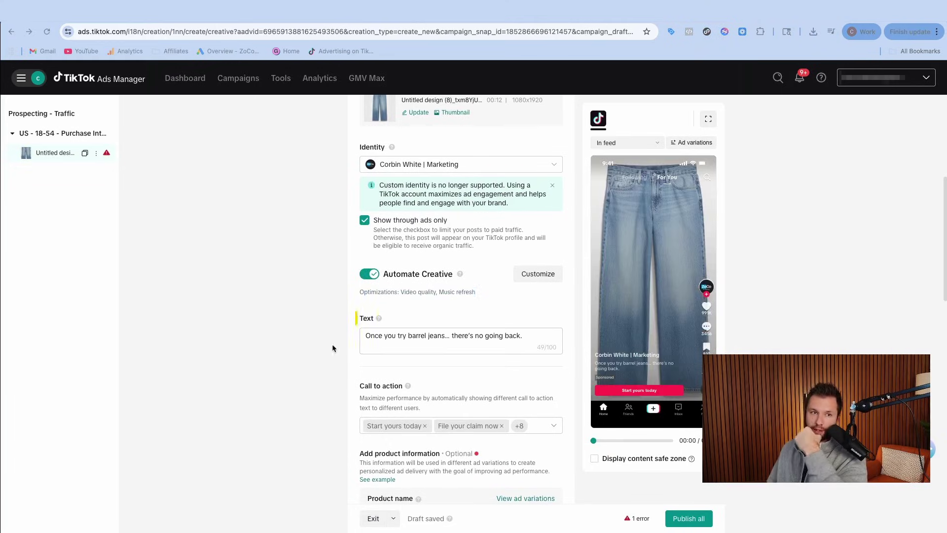
# - Limit the call-to-action options to Order now, Shop now and Visit store
pyautogui.scroll(-4, 515, 341)
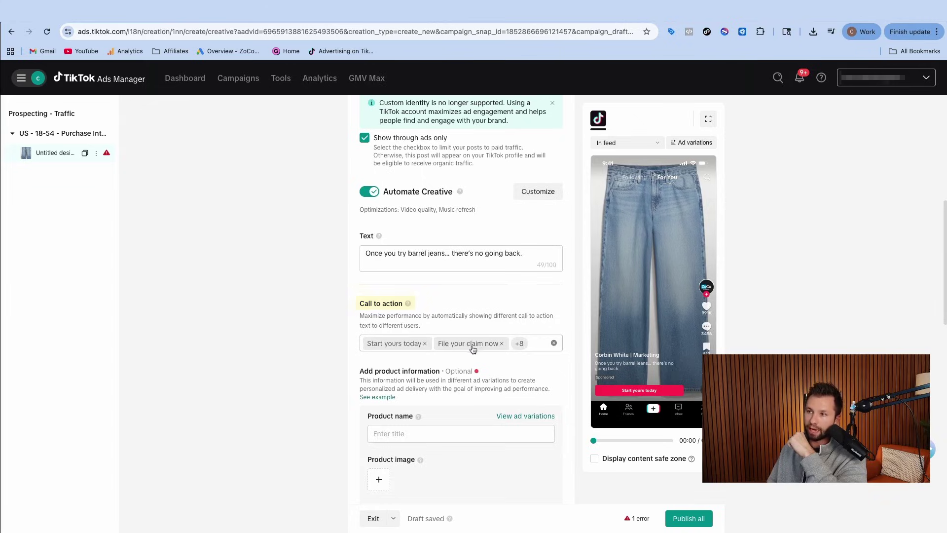
pyautogui.click(484, 344)
pyautogui.scroll(-3, 433, 360)
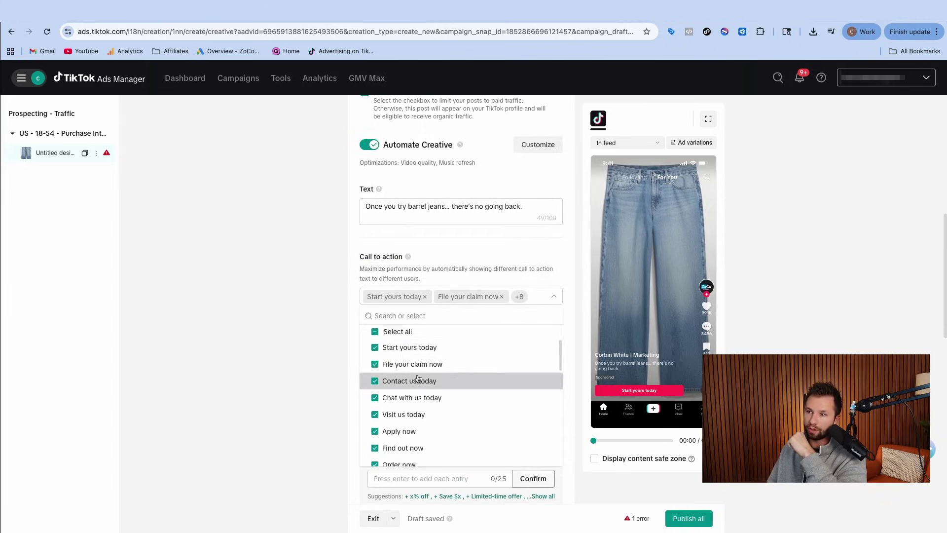
pyautogui.scroll(1, 412, 375)
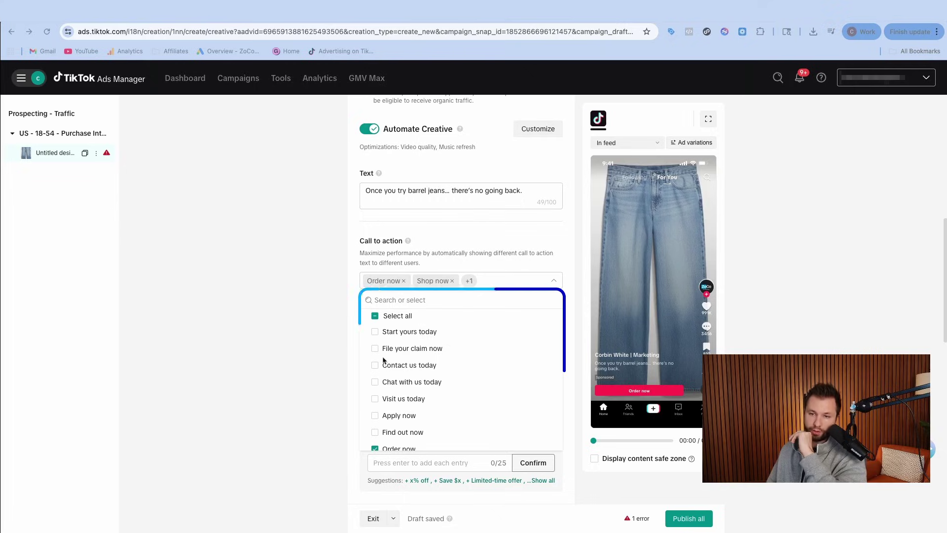
pyautogui.scroll(-5, 424, 366)
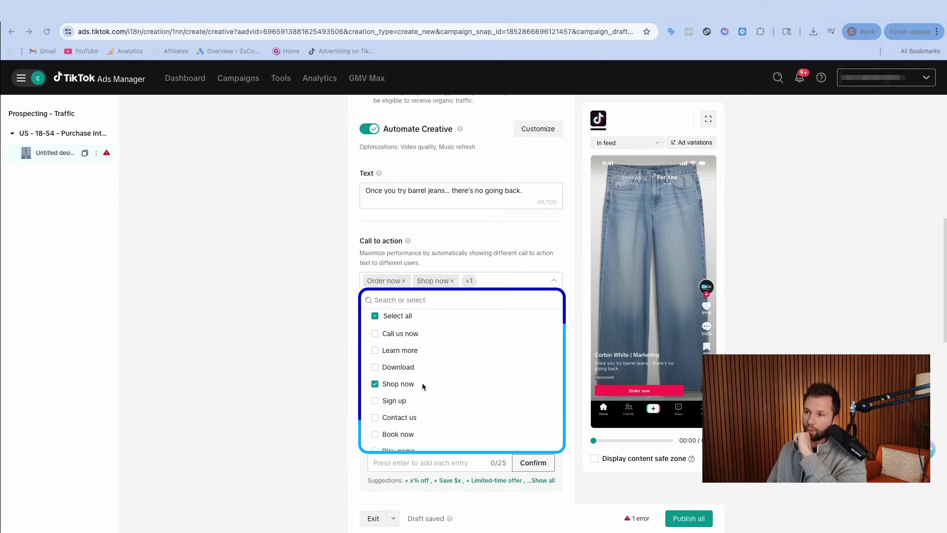
pyautogui.scroll(-5, 422, 383)
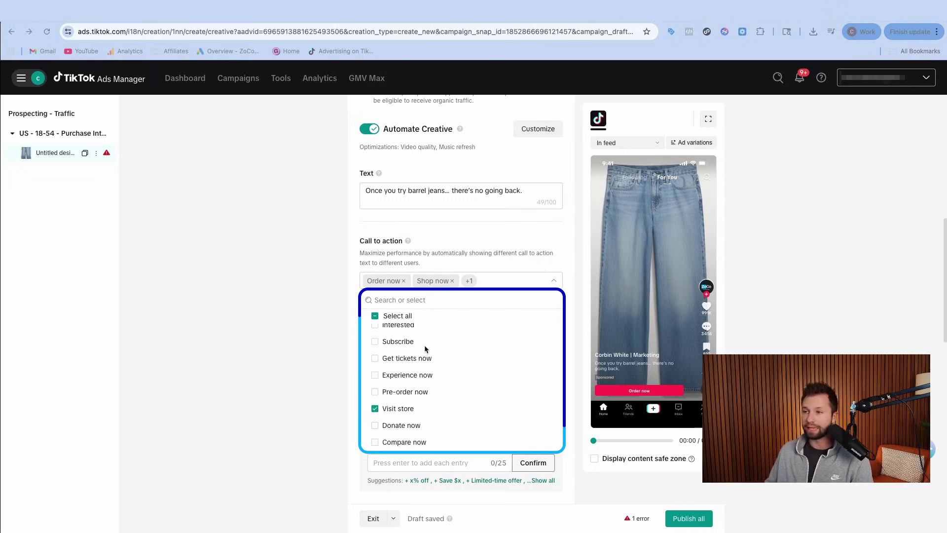
pyautogui.scroll(2, 446, 347)
pyautogui.click(303, 323)
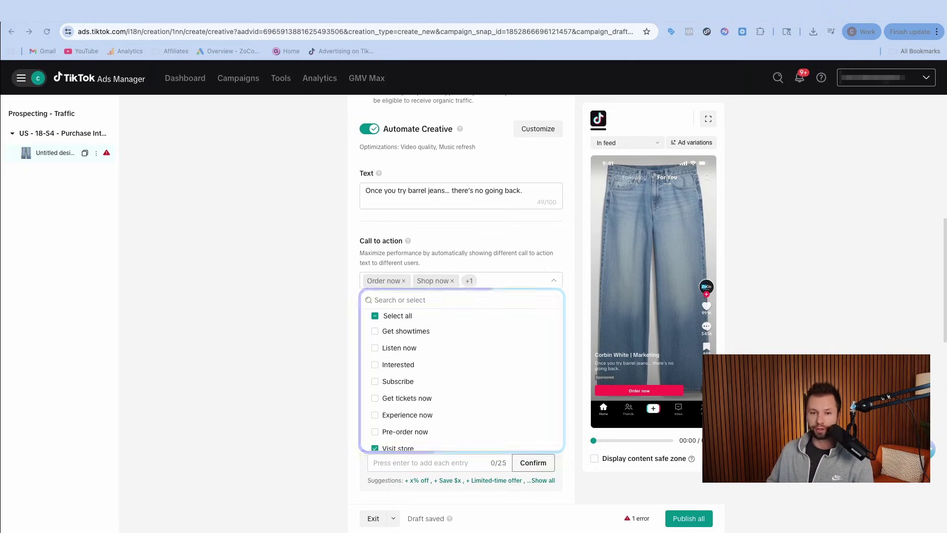
pyautogui.scroll(-3, 307, 319)
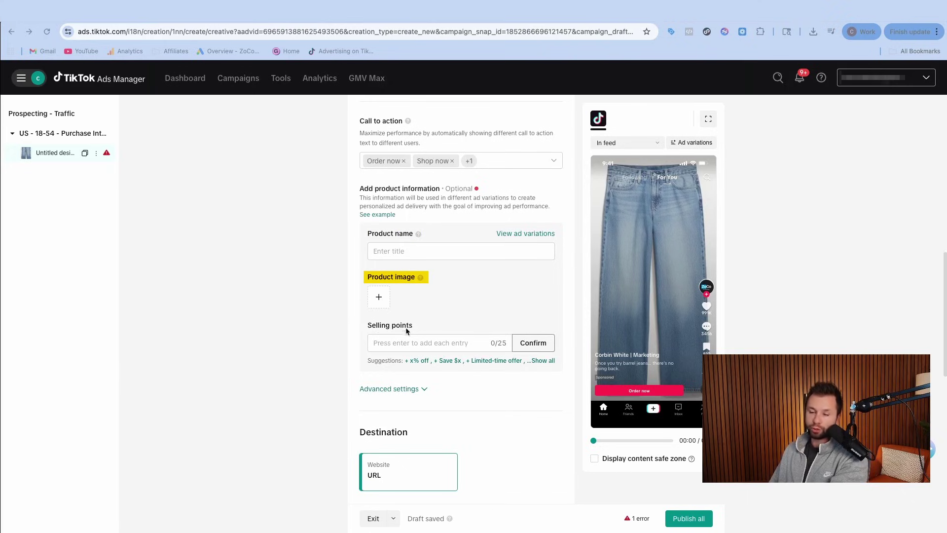
# - Scroll down through the ad form toward the Destination URL and Publish all
pyautogui.scroll(-5, 456, 331)
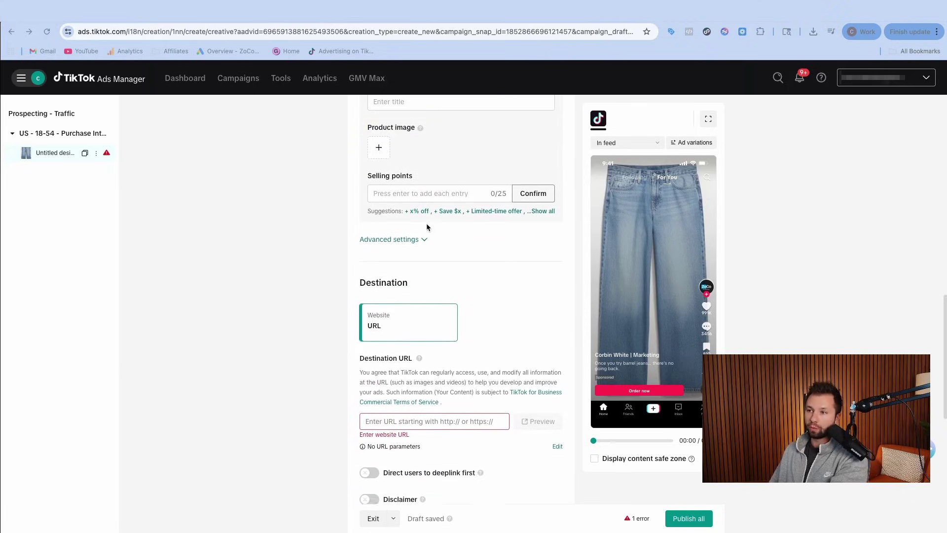
pyautogui.scroll(-1, 405, 314)
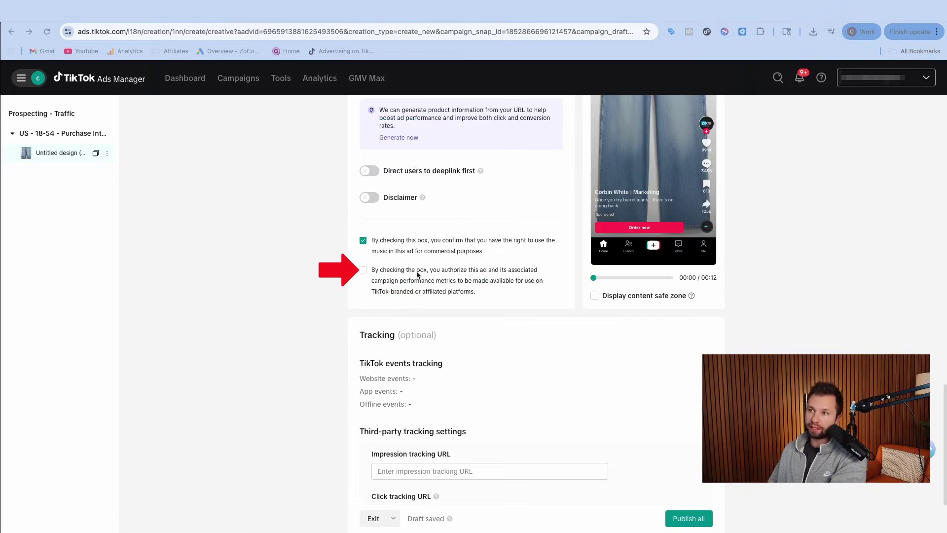
pyautogui.scroll(-4, 546, 428)
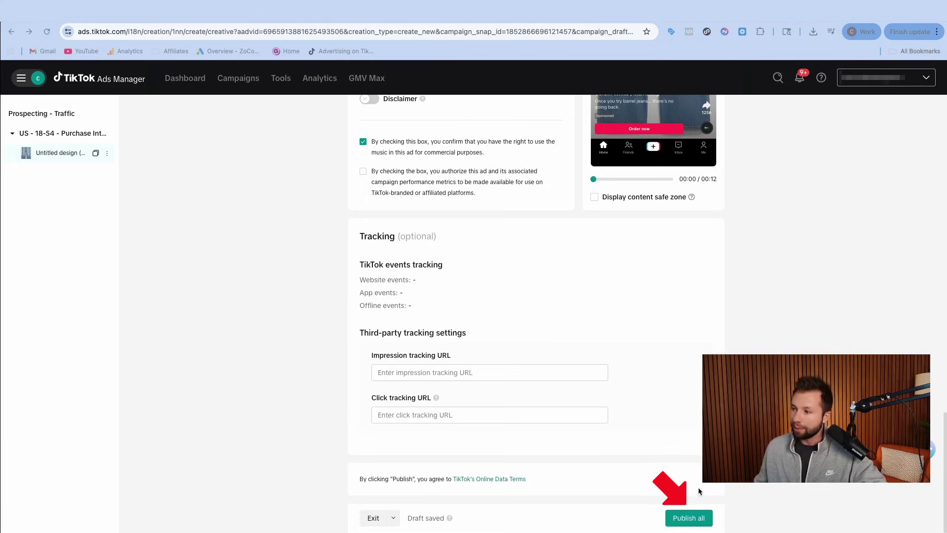